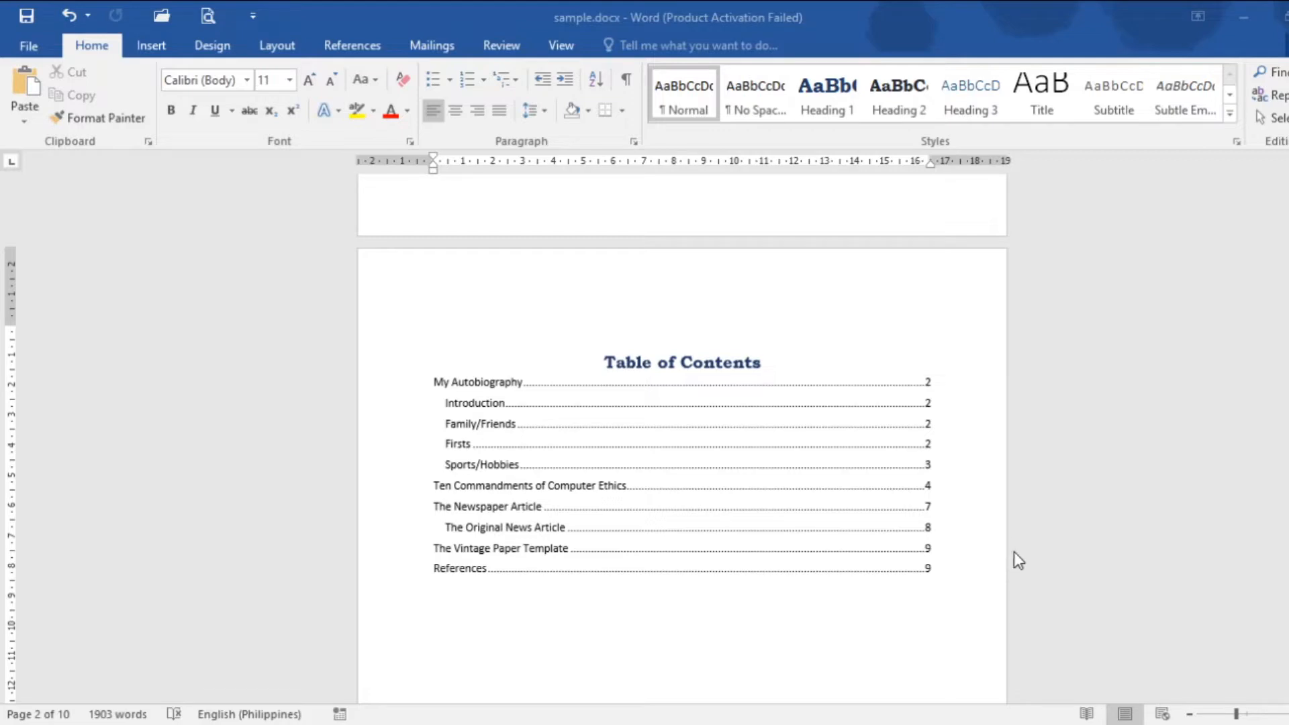
Step: Review the 10-page portfolio's pages, then bring up the Insert ribbon
scroll(1018, 560, up, 10)
scroll(683, 443, down, 20)
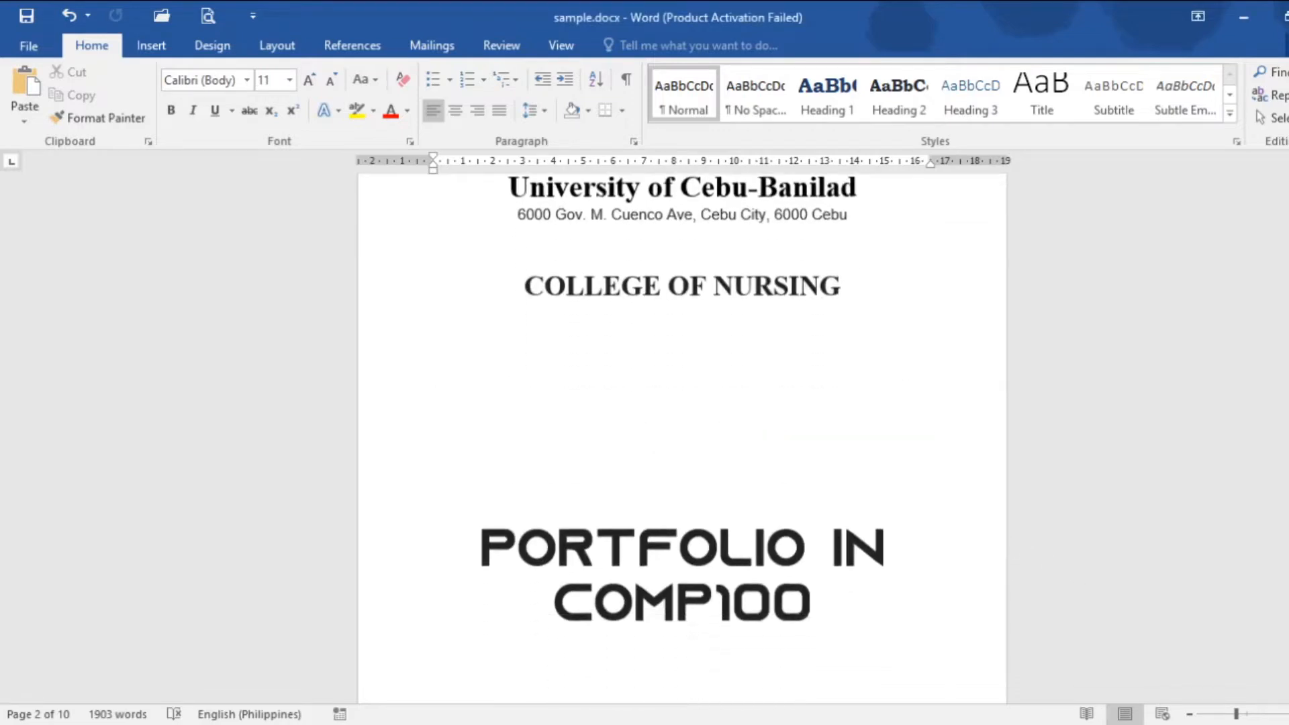
scroll(683, 440, down, 10)
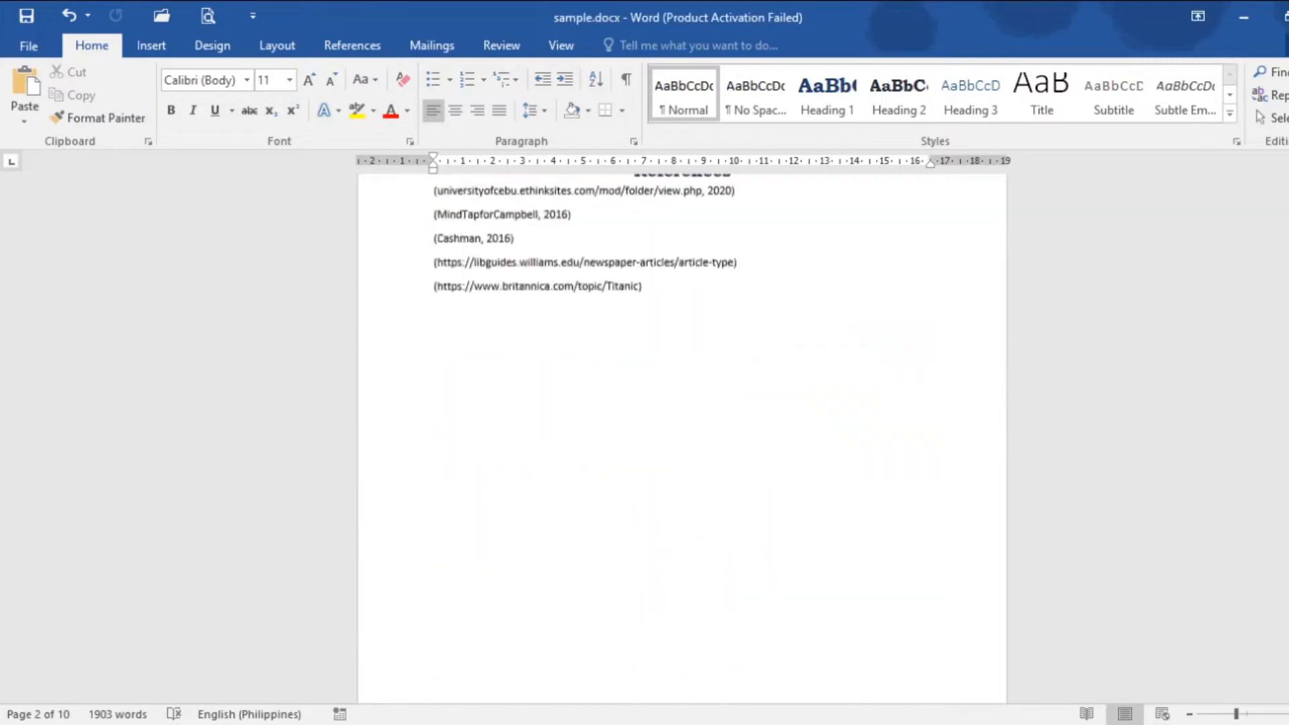
scroll(683, 440, up, 20)
scroll(682, 439, down, 10)
scroll(682, 440, down, 10)
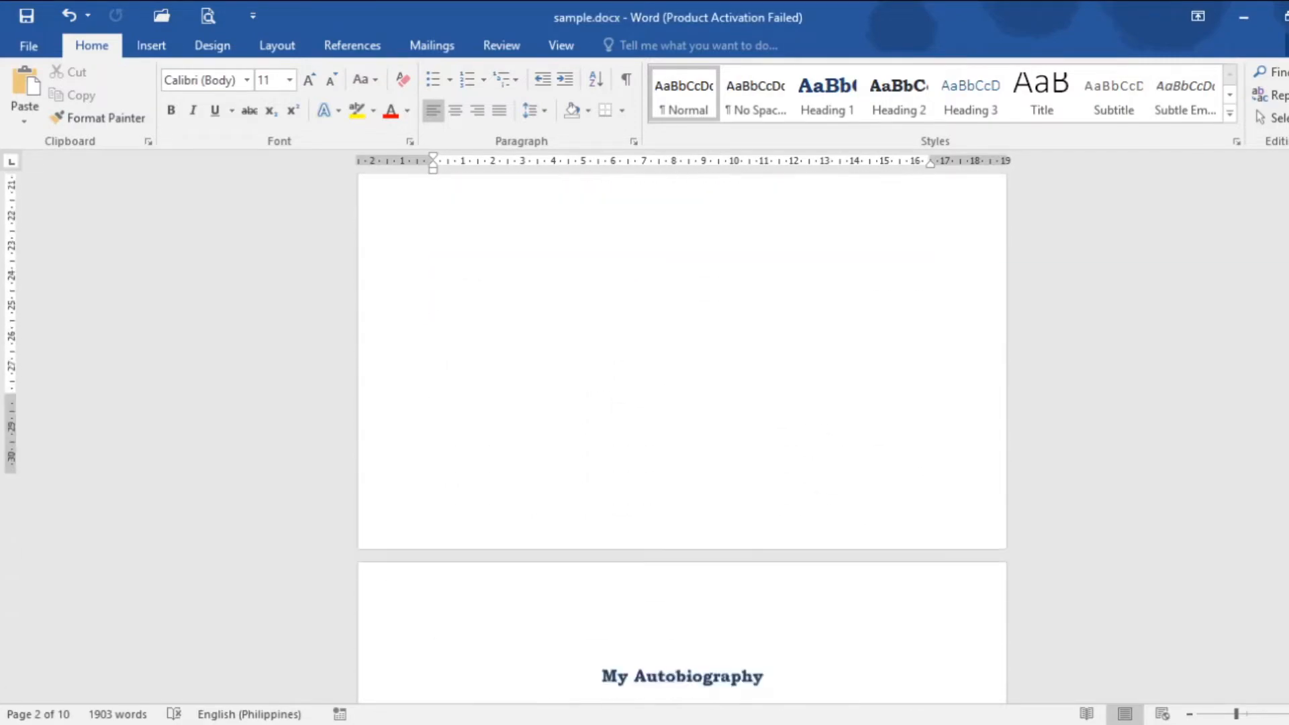
scroll(682, 440, up, 6)
scroll(683, 440, down, 3)
scroll(890, 274, down, 3)
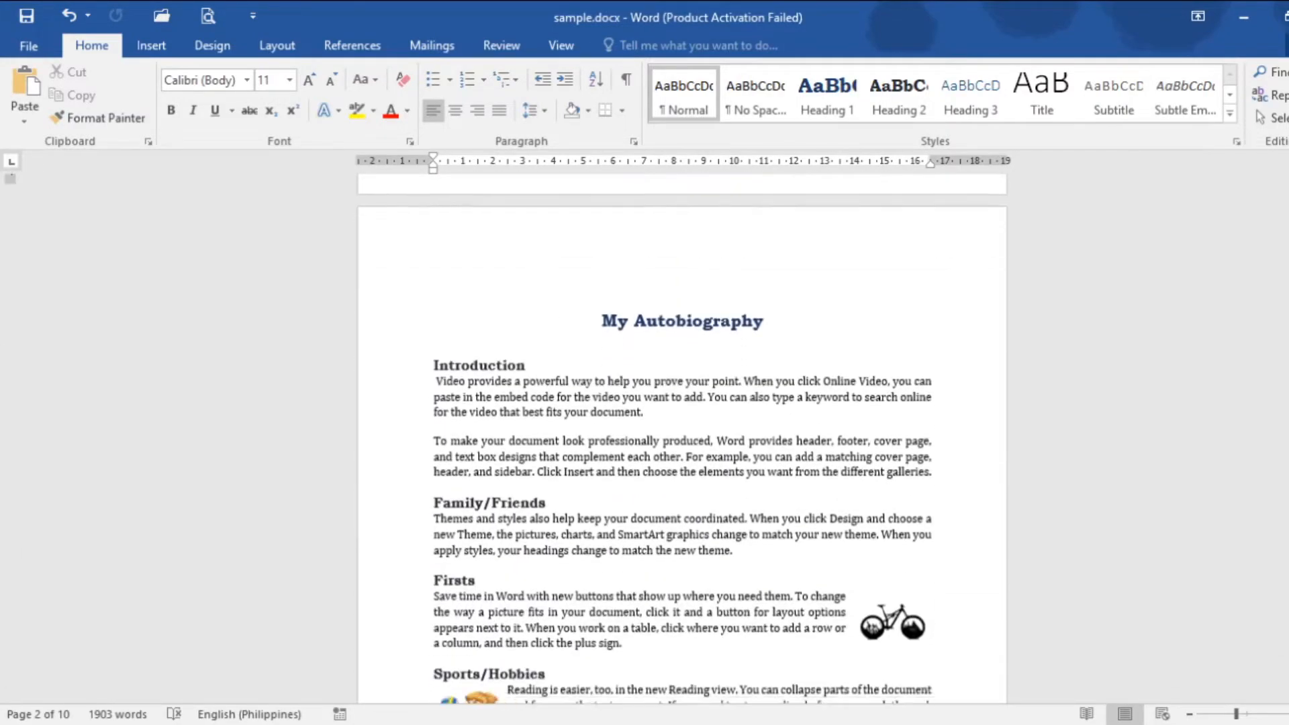
scroll(890, 274, up, 3)
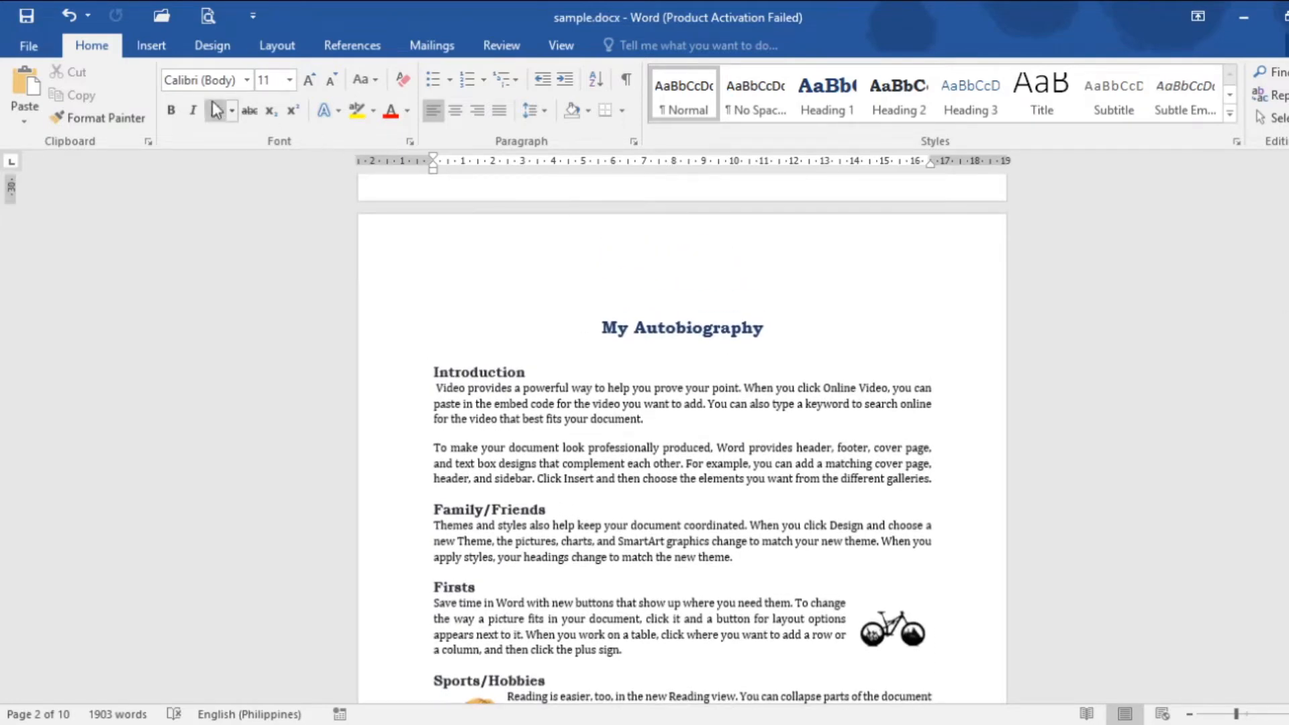
click(152, 47)
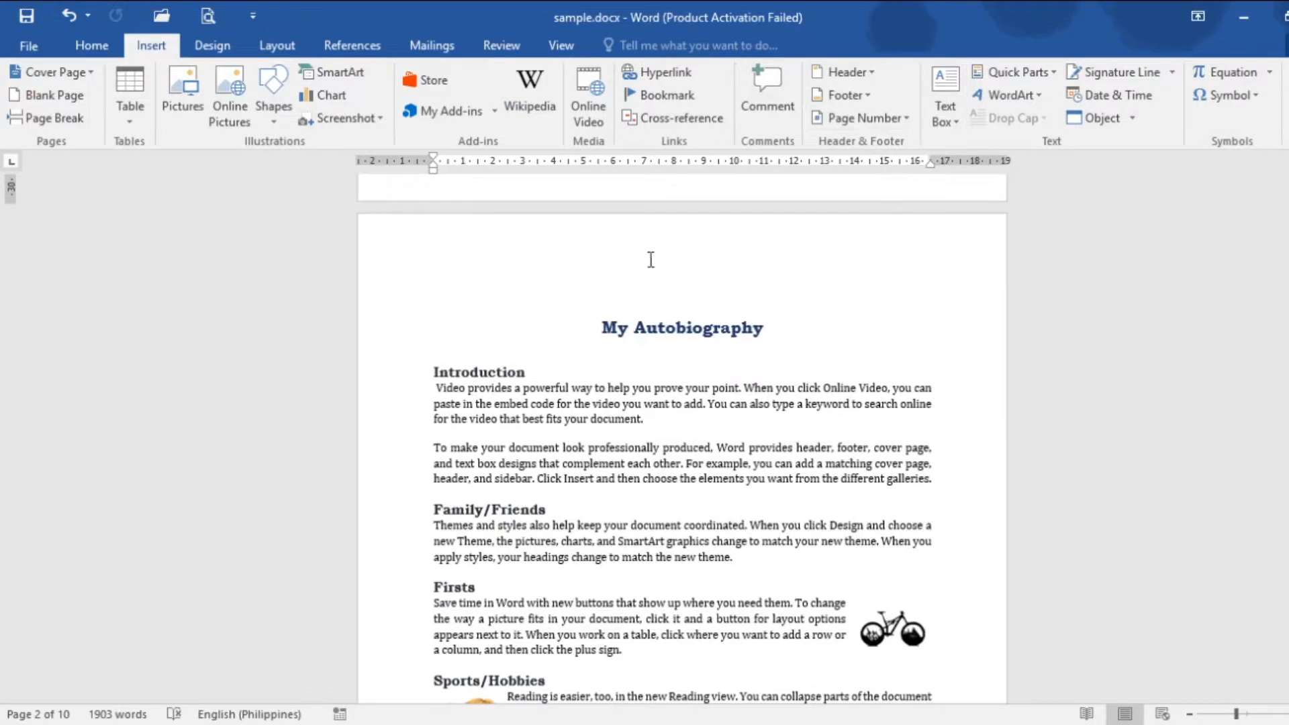
Step: Open the header of the My Autobiography page for editing
scroll(619, 267, down, 8)
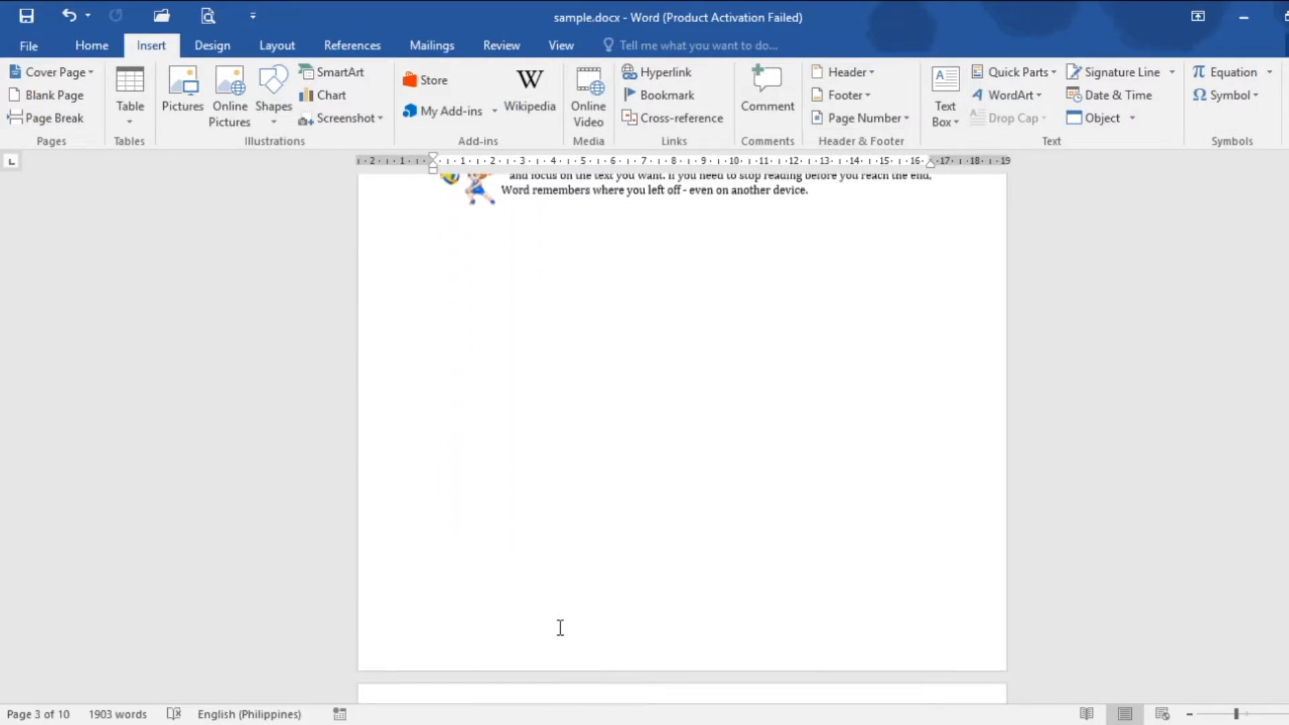
scroll(560, 626, up, 5)
scroll(663, 543, up, 6)
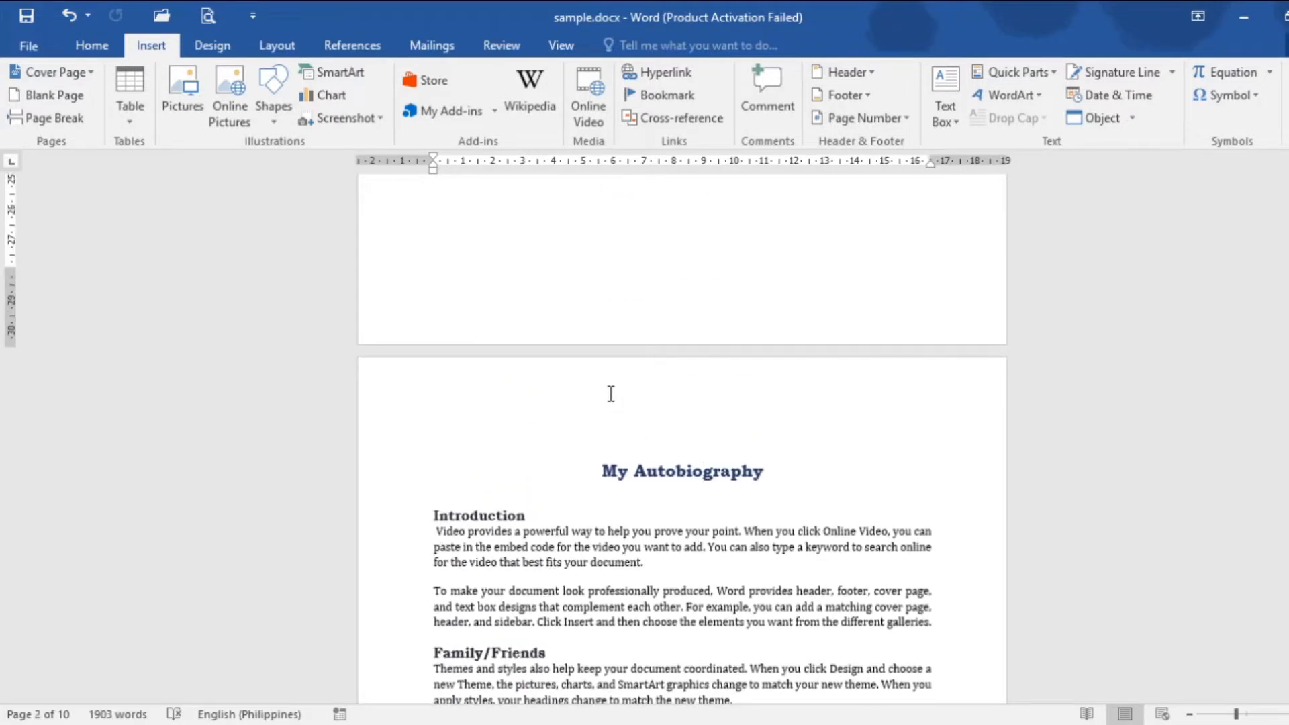
double_click(527, 396)
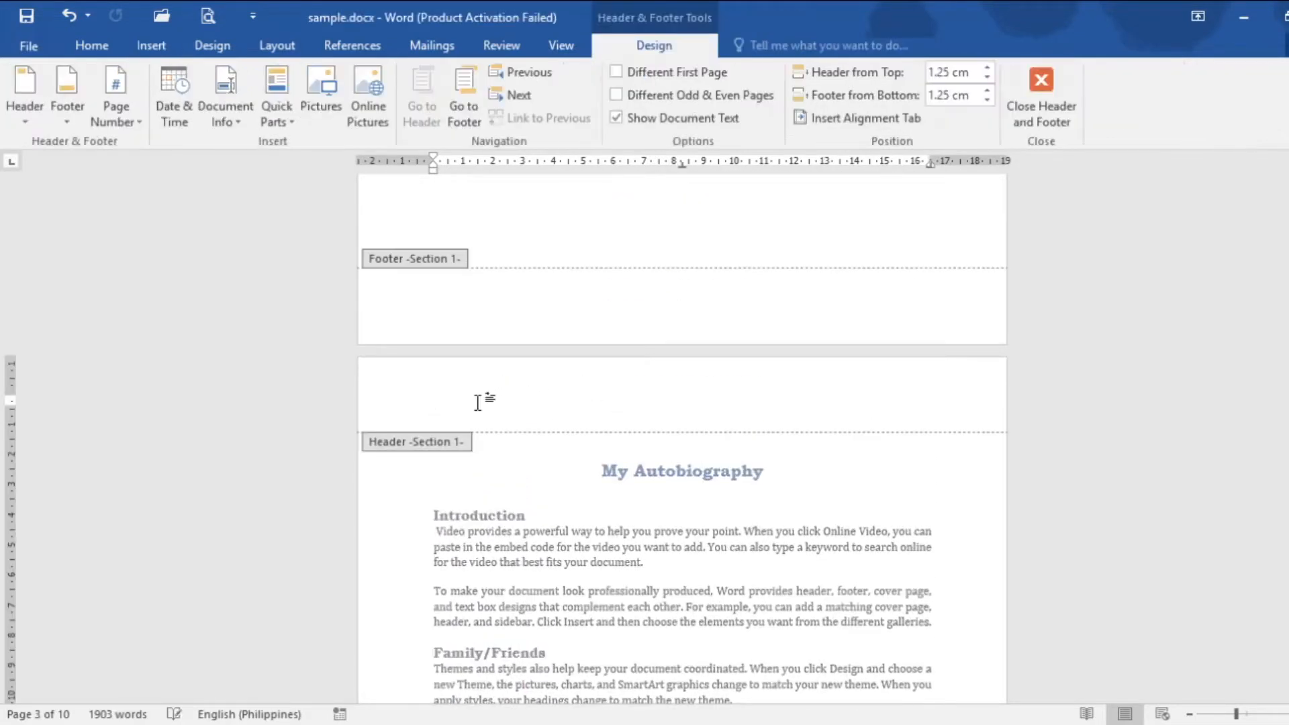
Step: Enter 'PORTFOLIO IN COMP100 |' and the author's name in the header, then start a new line
scroll(479, 415, up, 1)
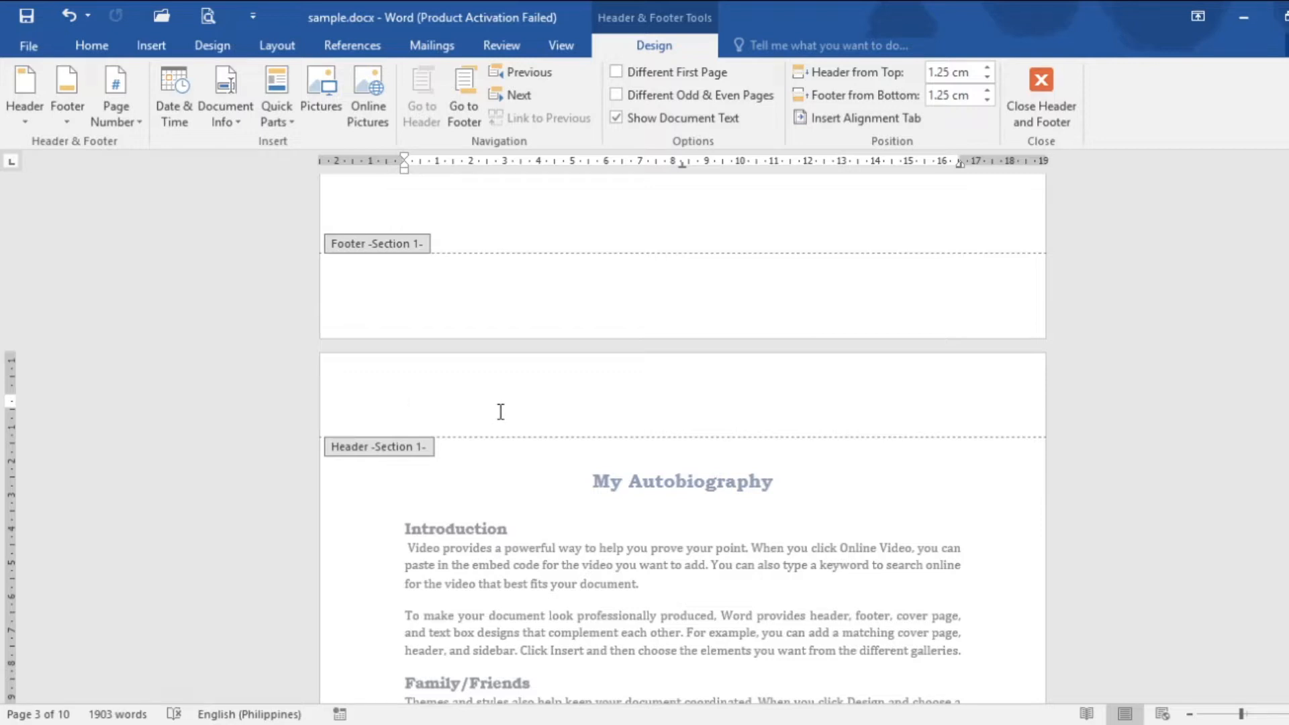
text(PORTFOLIO IN COMP100 )
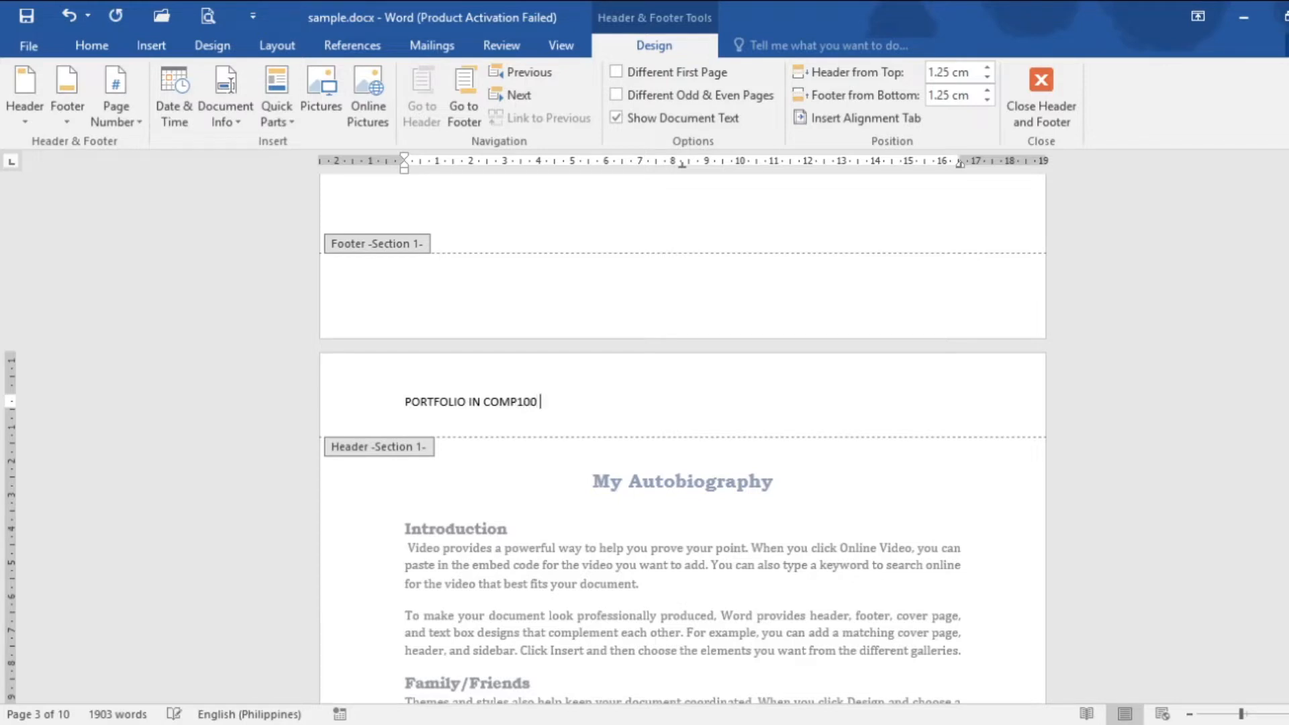
text(| JNENGASCA)
key(Return)
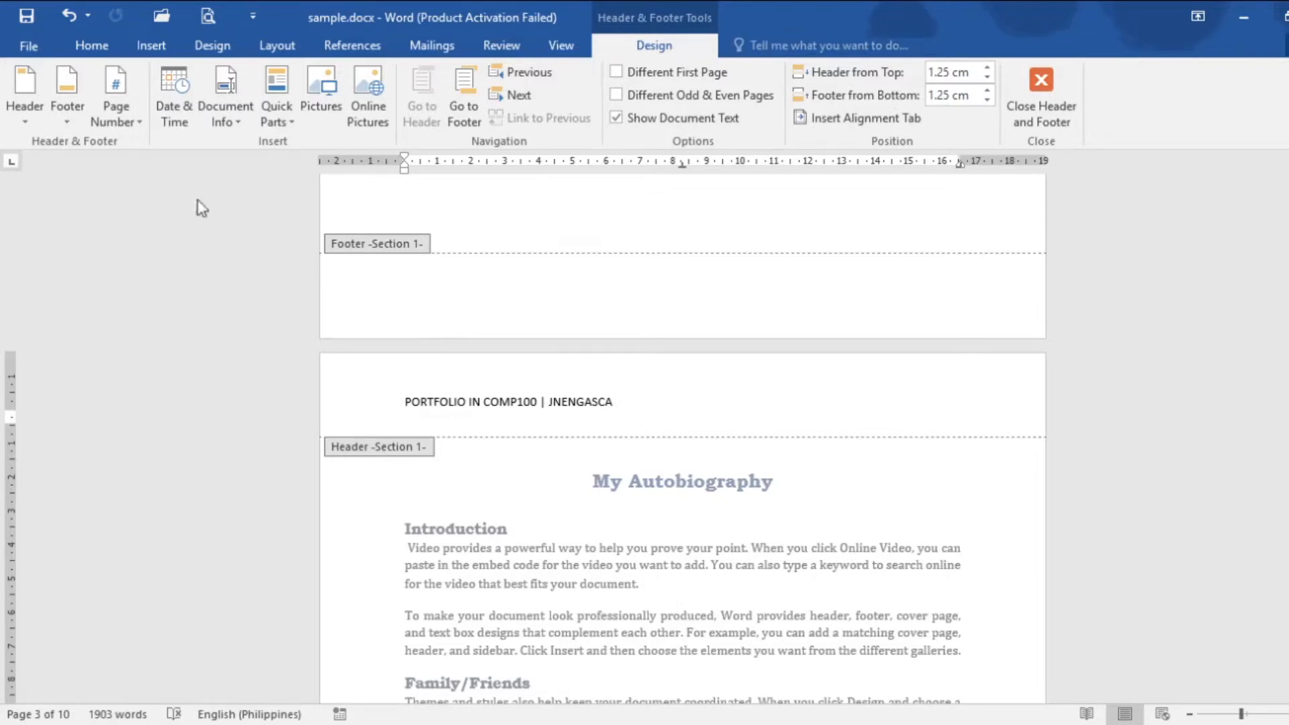
Step: Insert an auto-updating date in the '22 December 2020' format on the header's second line
click(178, 111)
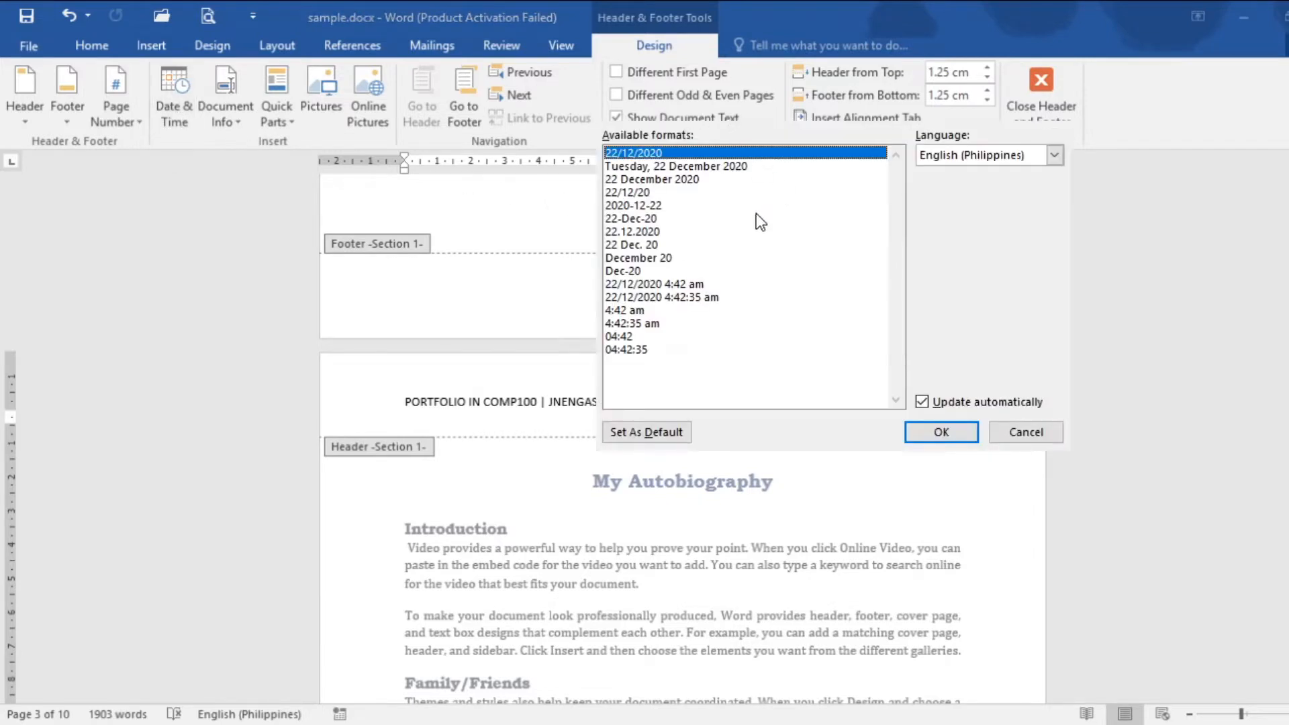
click(658, 180)
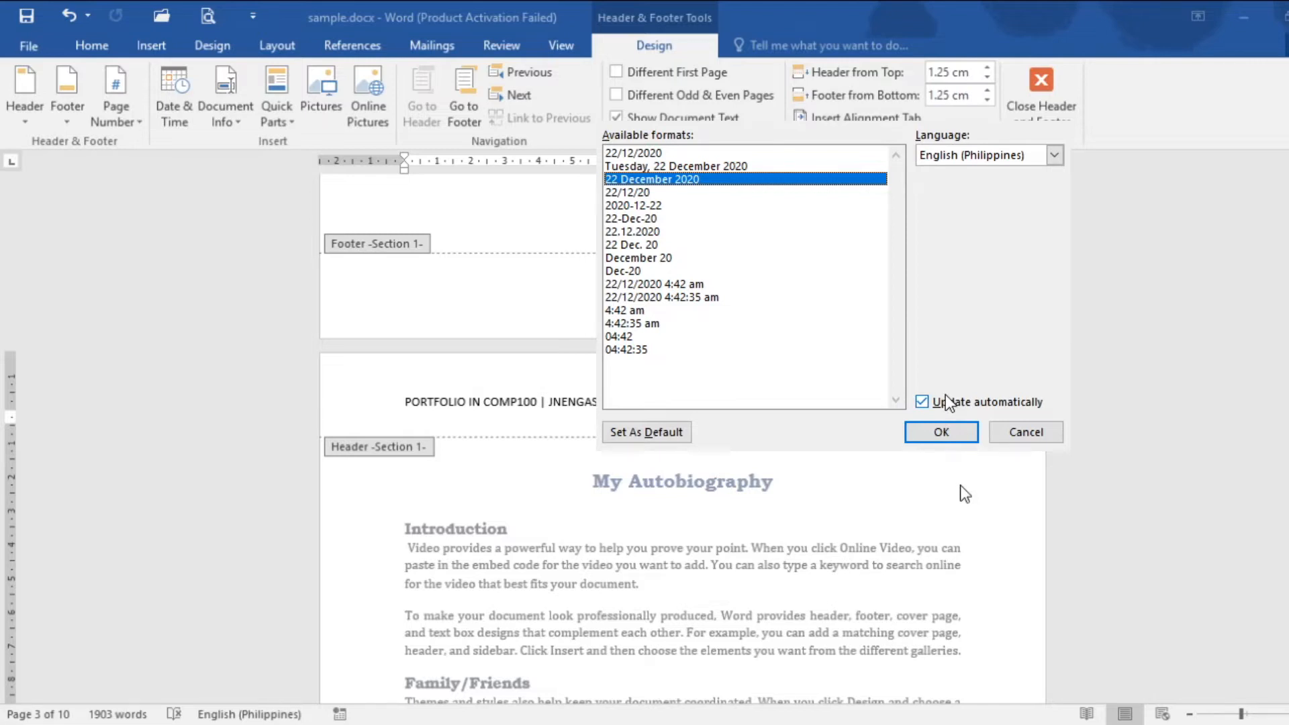
click(942, 429)
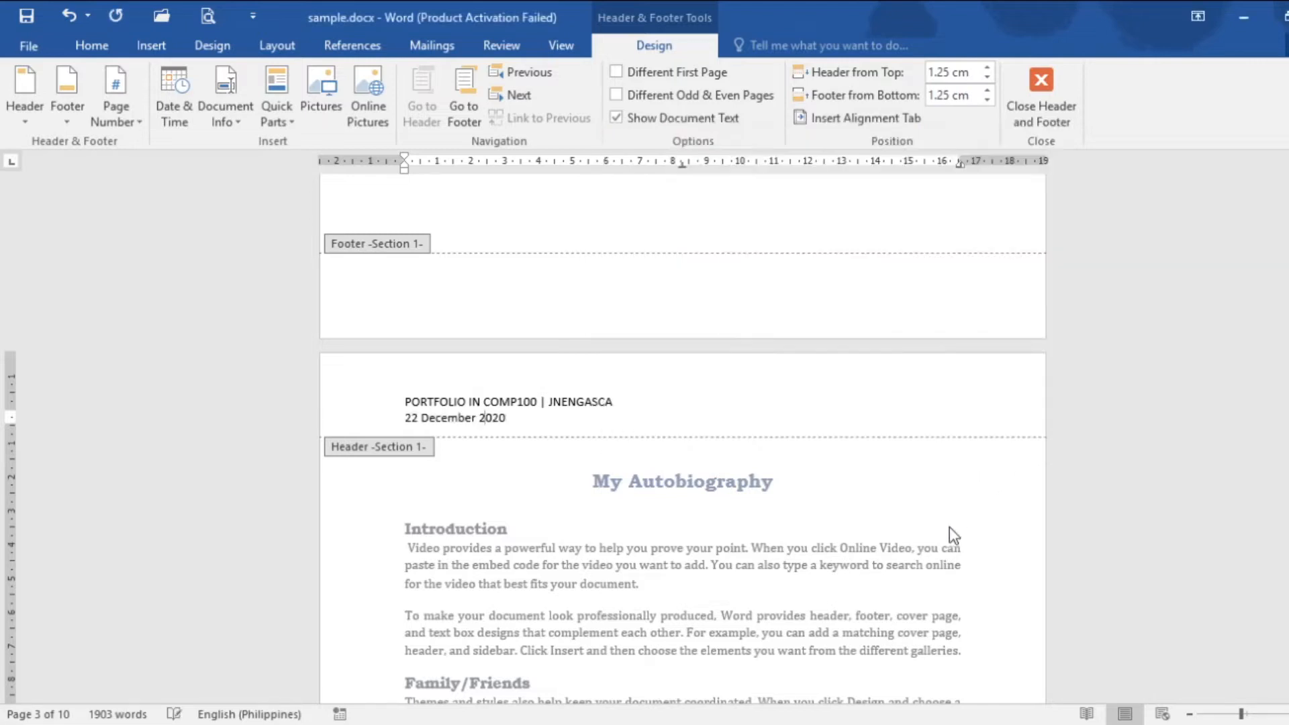
scroll(950, 451, down, 1)
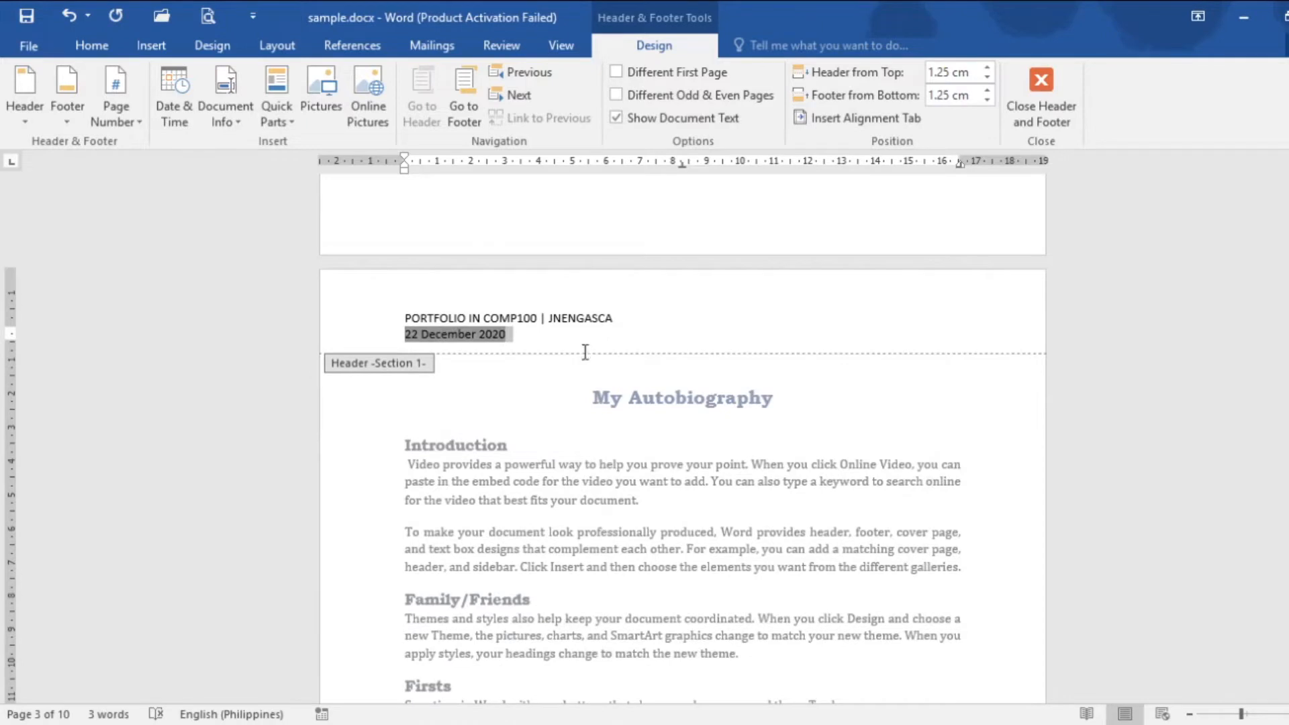
Step: Add Accent Bar 1 page numbers ('1 | Page') to the footer and close header editing
click(470, 104)
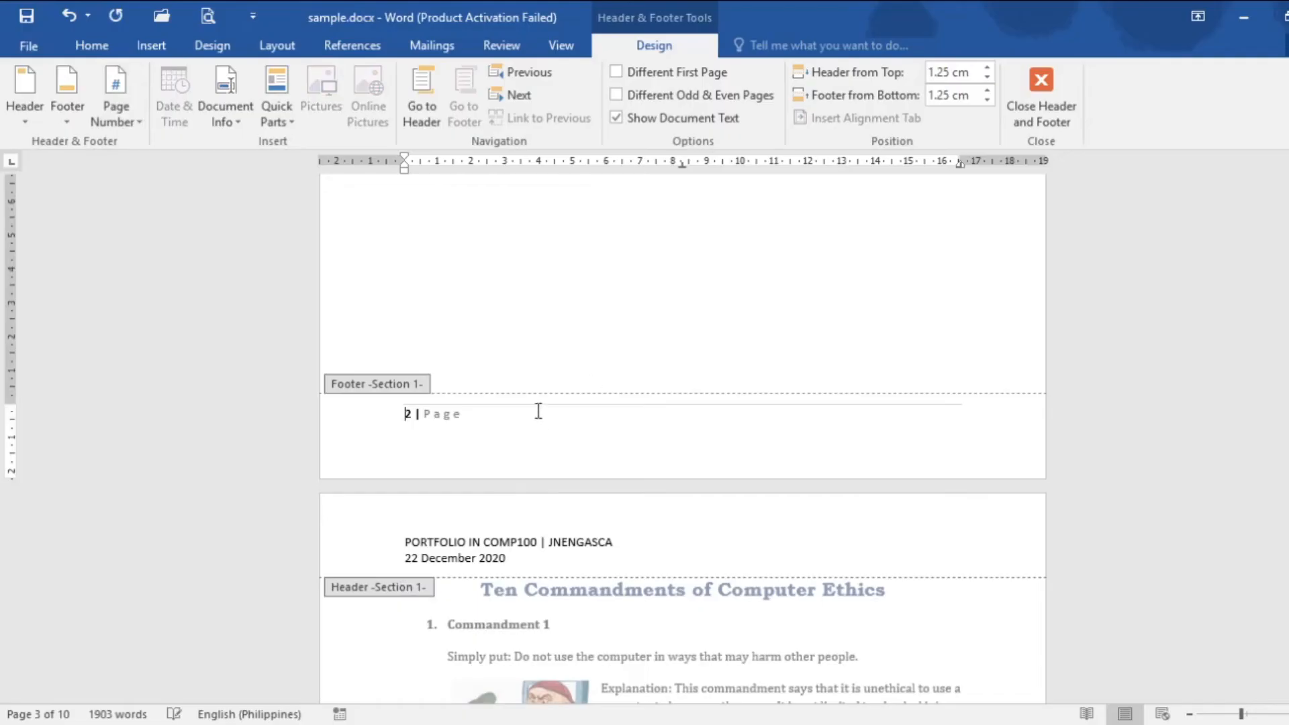
scroll(578, 436, up, 2)
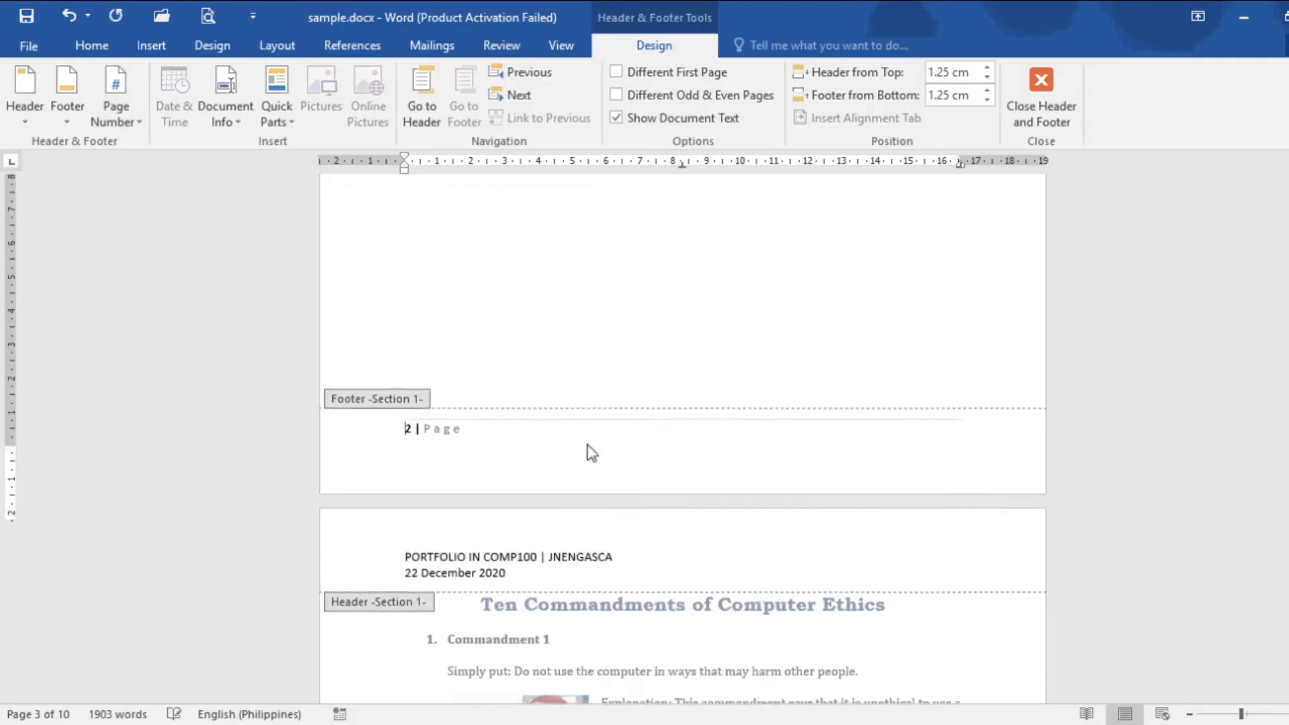
scroll(595, 461, up, 6)
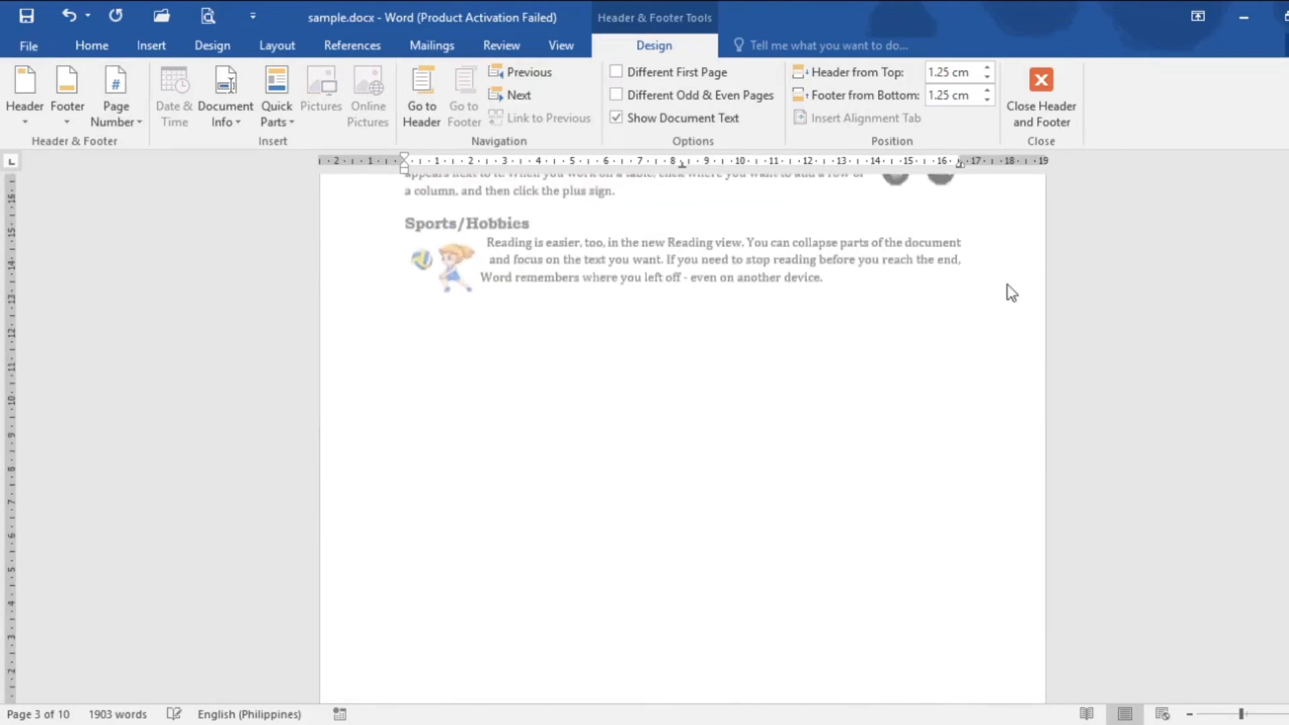
click(1057, 110)
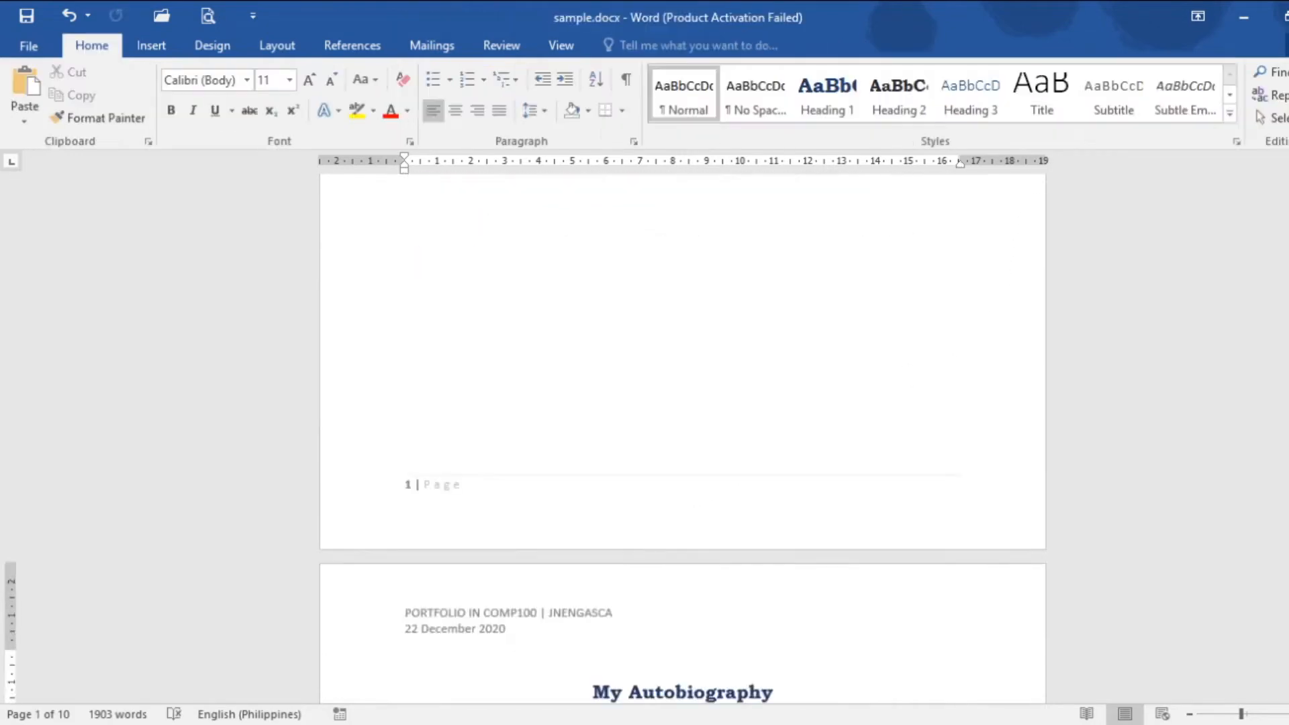
scroll(682, 436, up, 10)
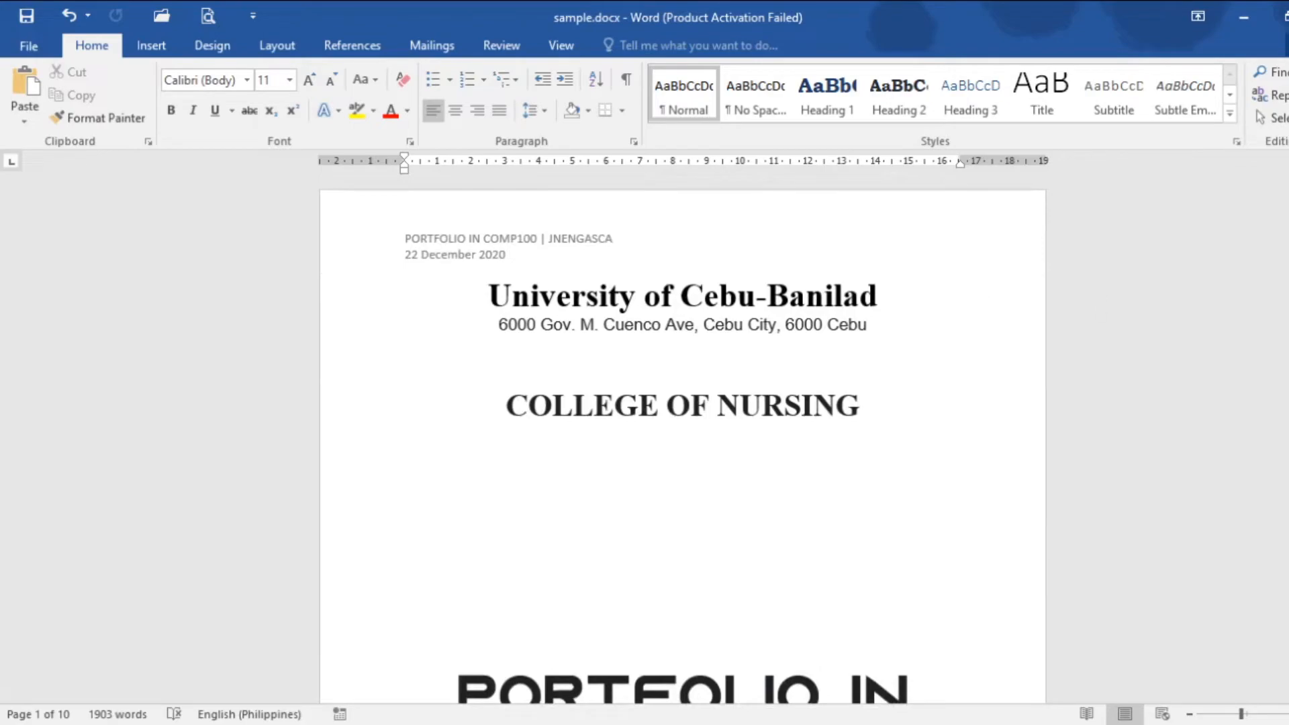
scroll(682, 436, down, 20)
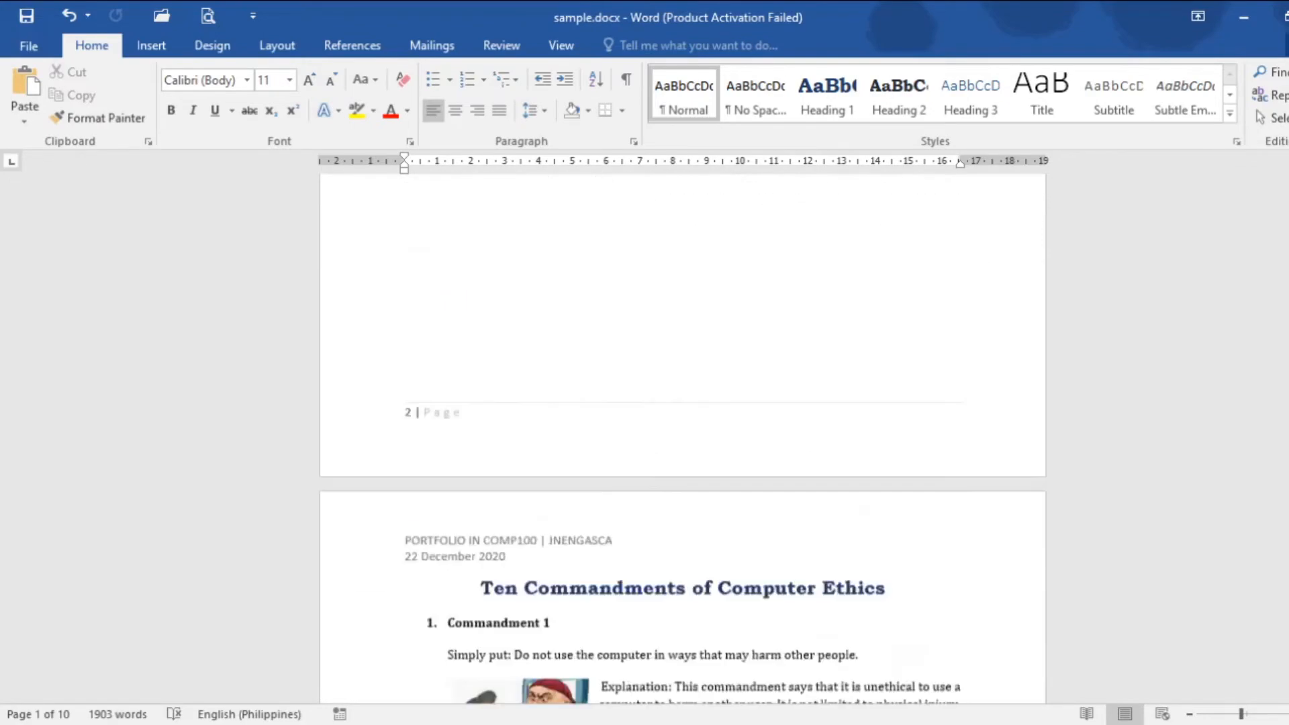
scroll(682, 436, up, 20)
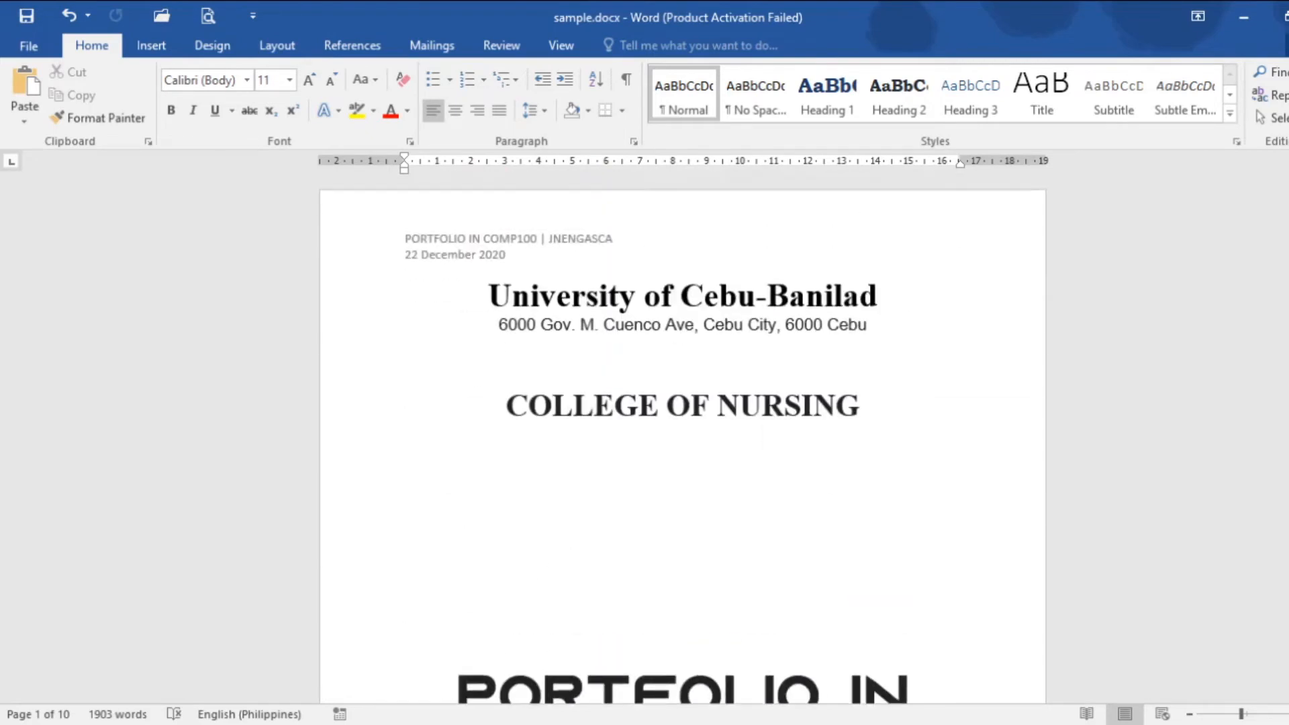
scroll(682, 436, down, 20)
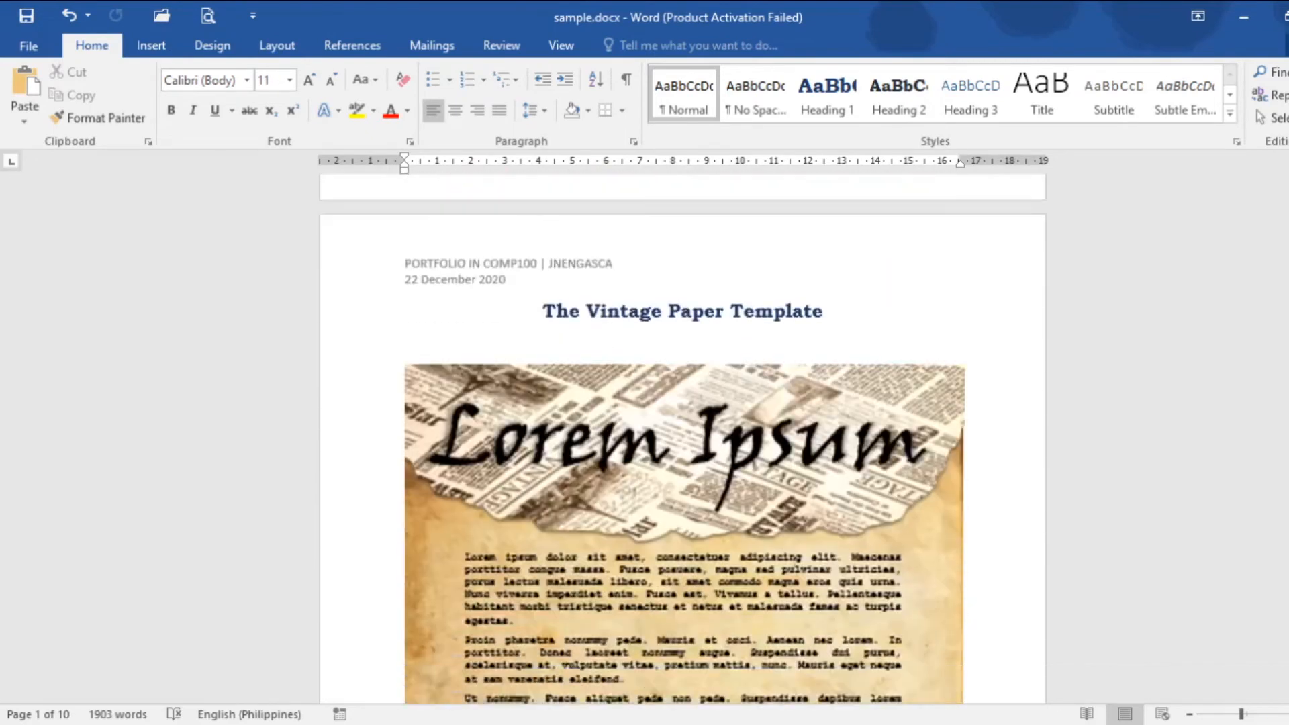
scroll(682, 436, down, 20)
scroll(682, 436, up, 7)
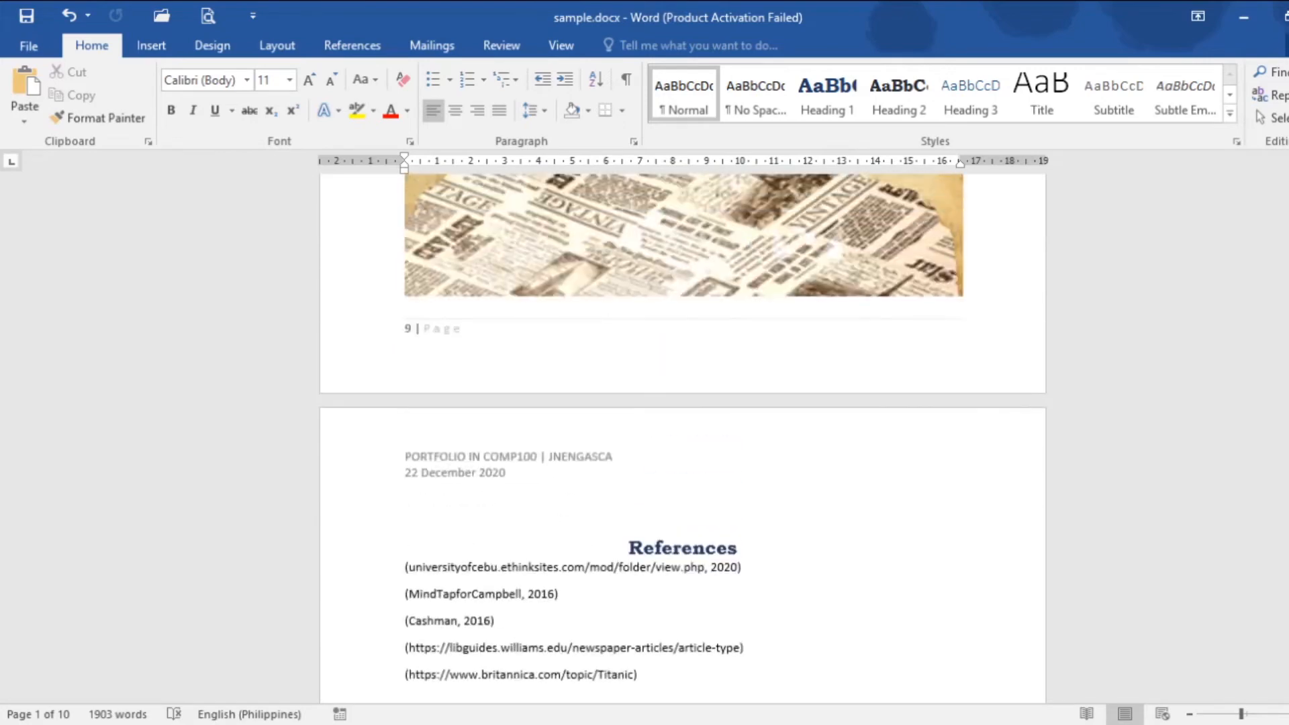
scroll(682, 436, up, 1)
scroll(682, 436, up, 20)
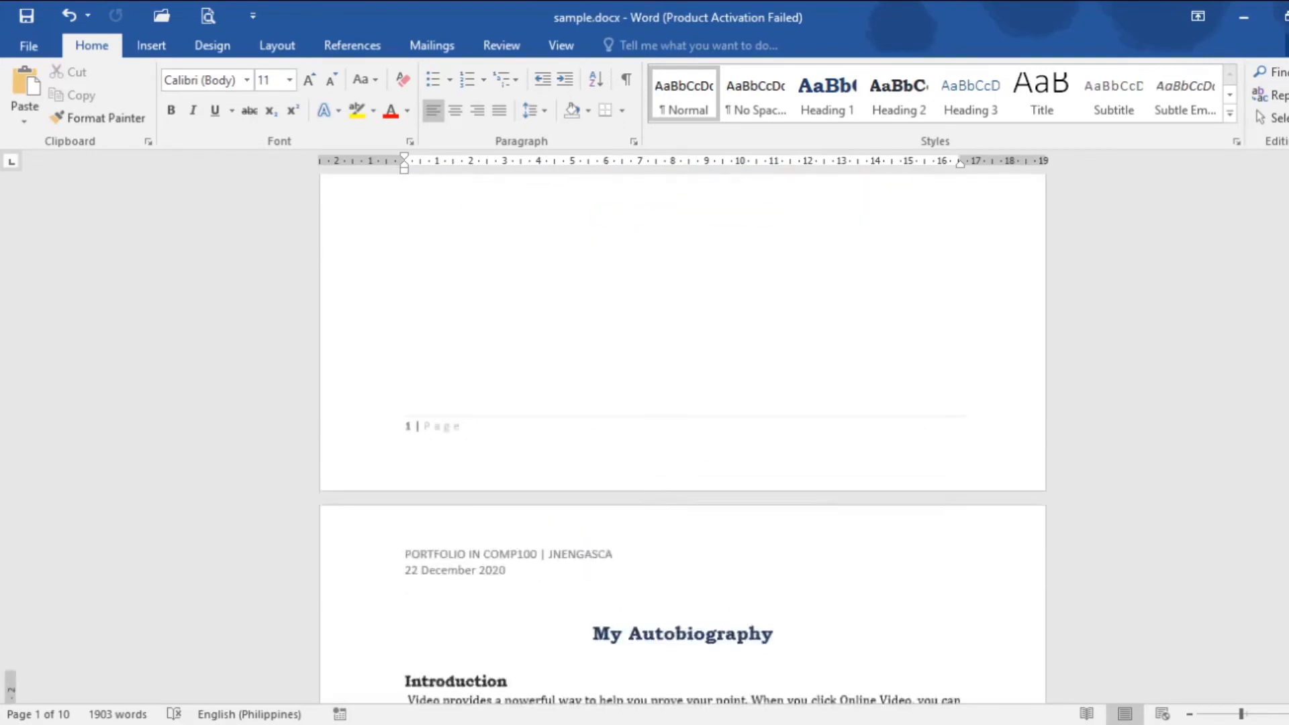
scroll(682, 436, up, 1)
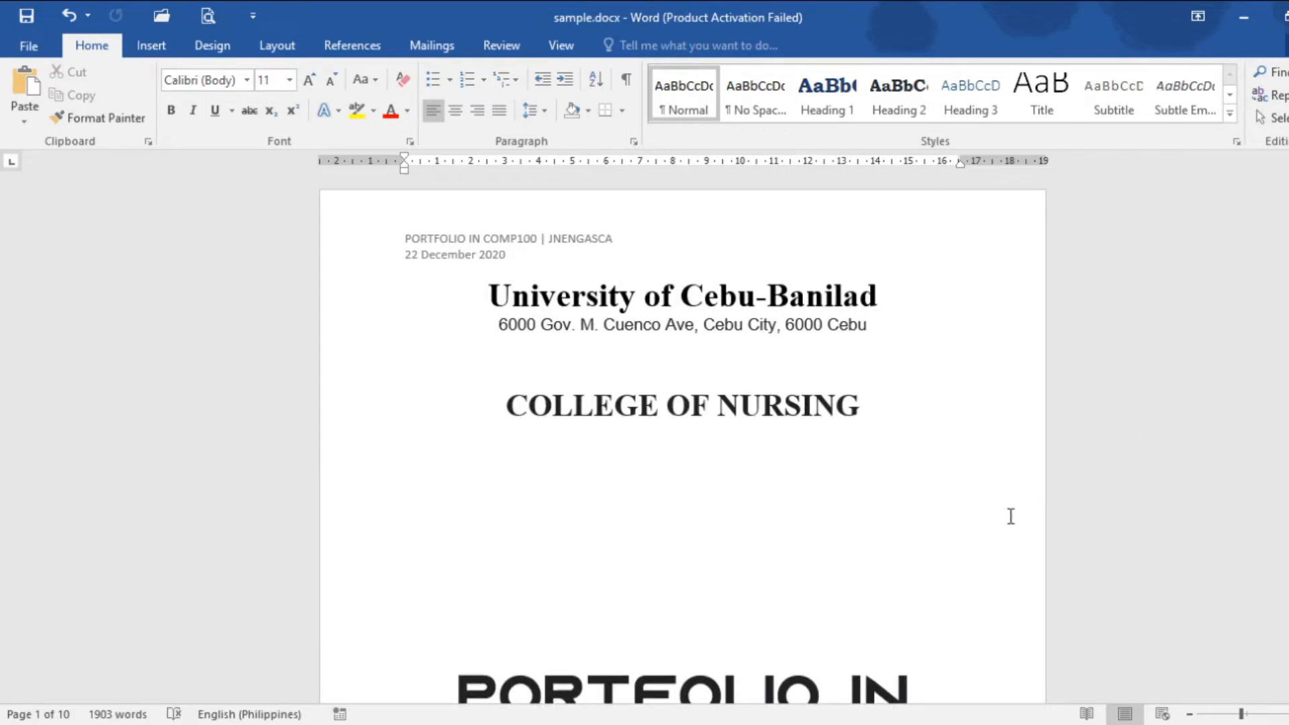
scroll(1036, 530, down, 1)
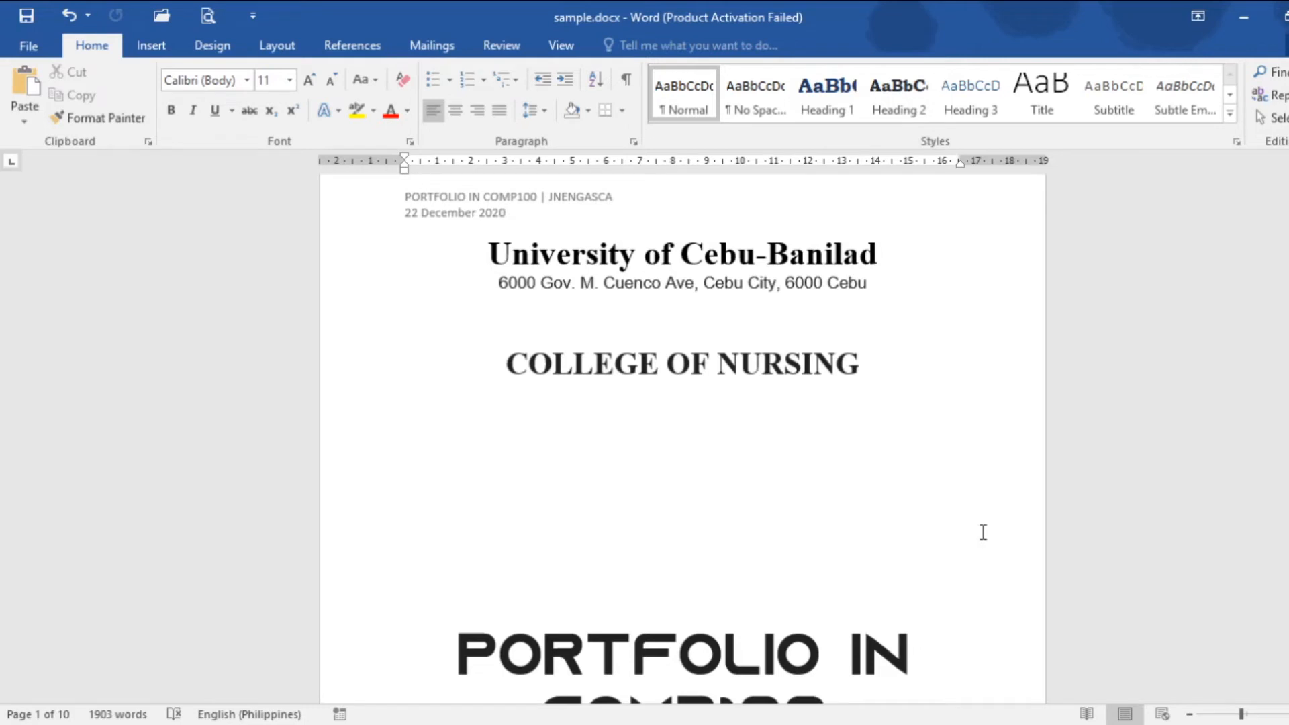
scroll(586, 273, up, 1)
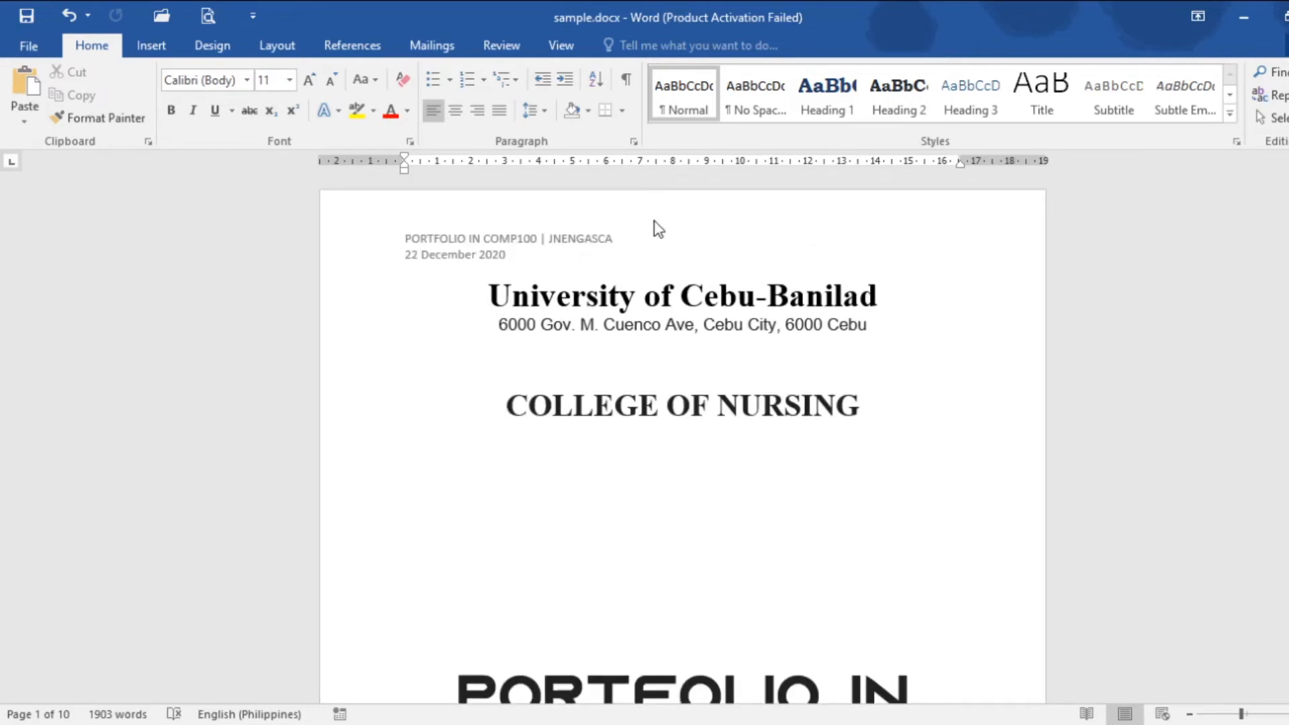
Step: Turn on Different First Page for the header so the cover gets its own header
triple_click(675, 239)
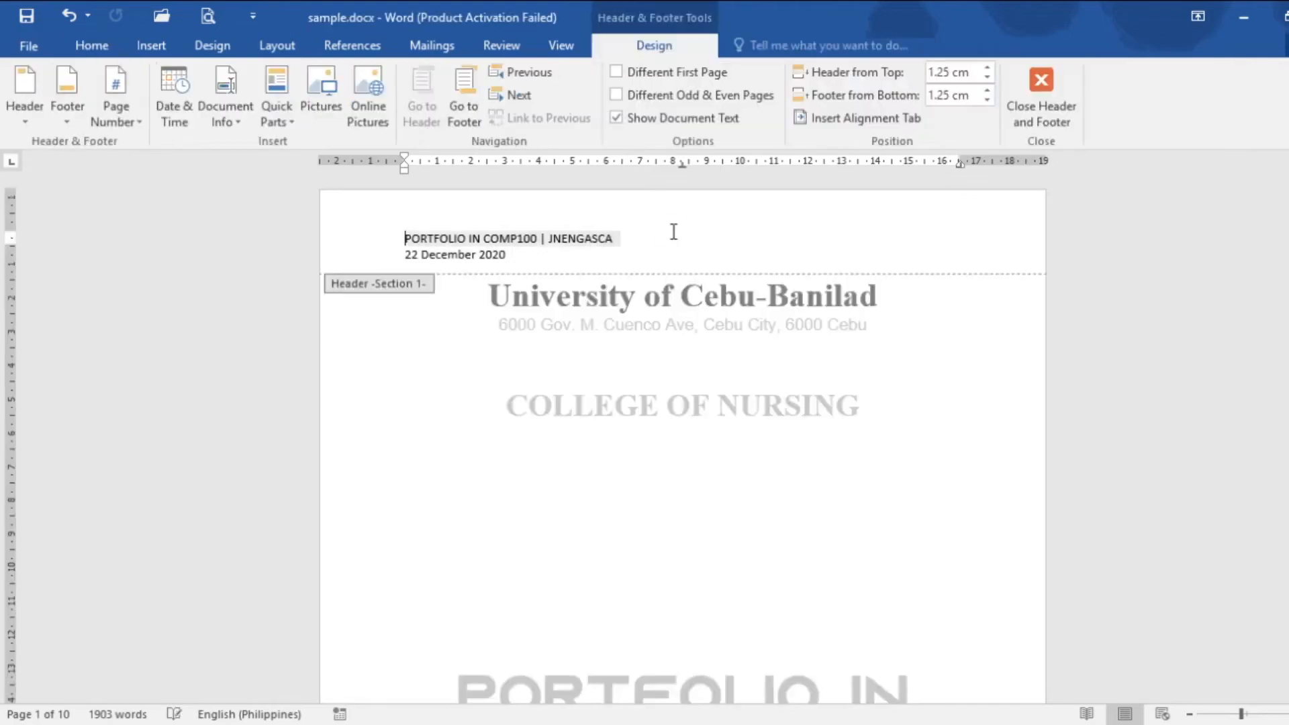
click(531, 255)
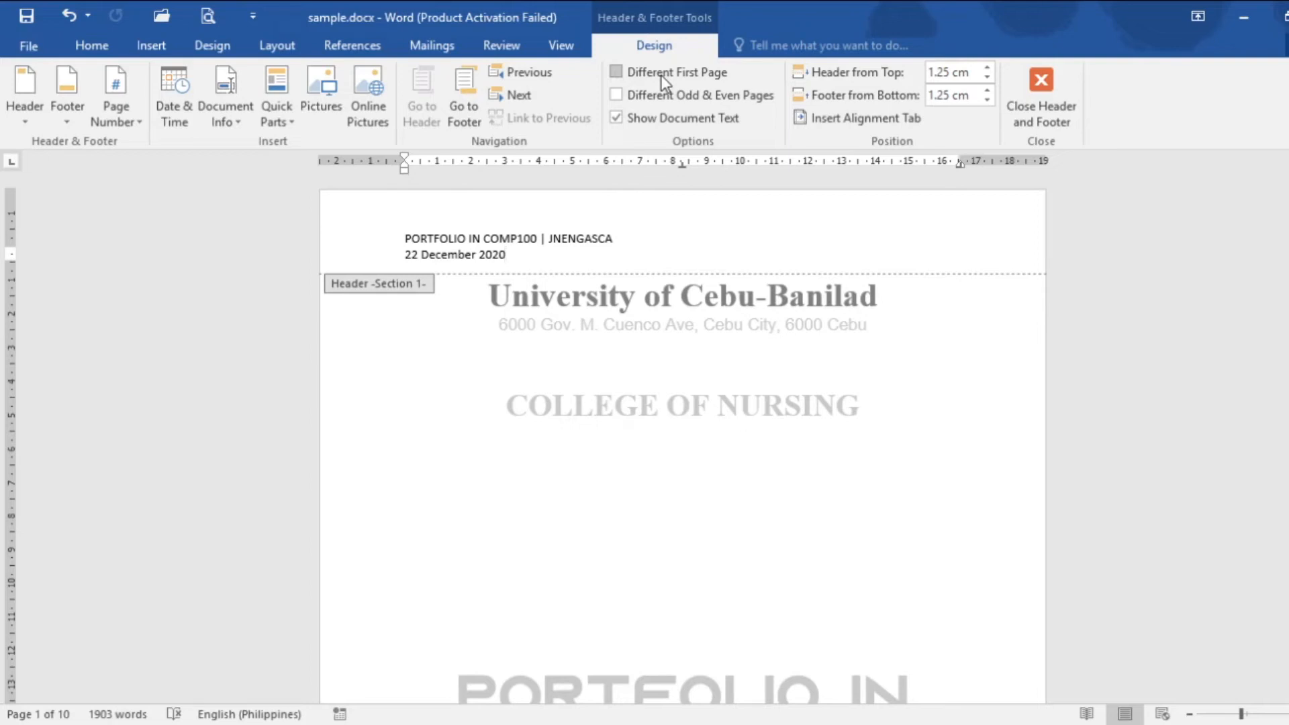
click(617, 73)
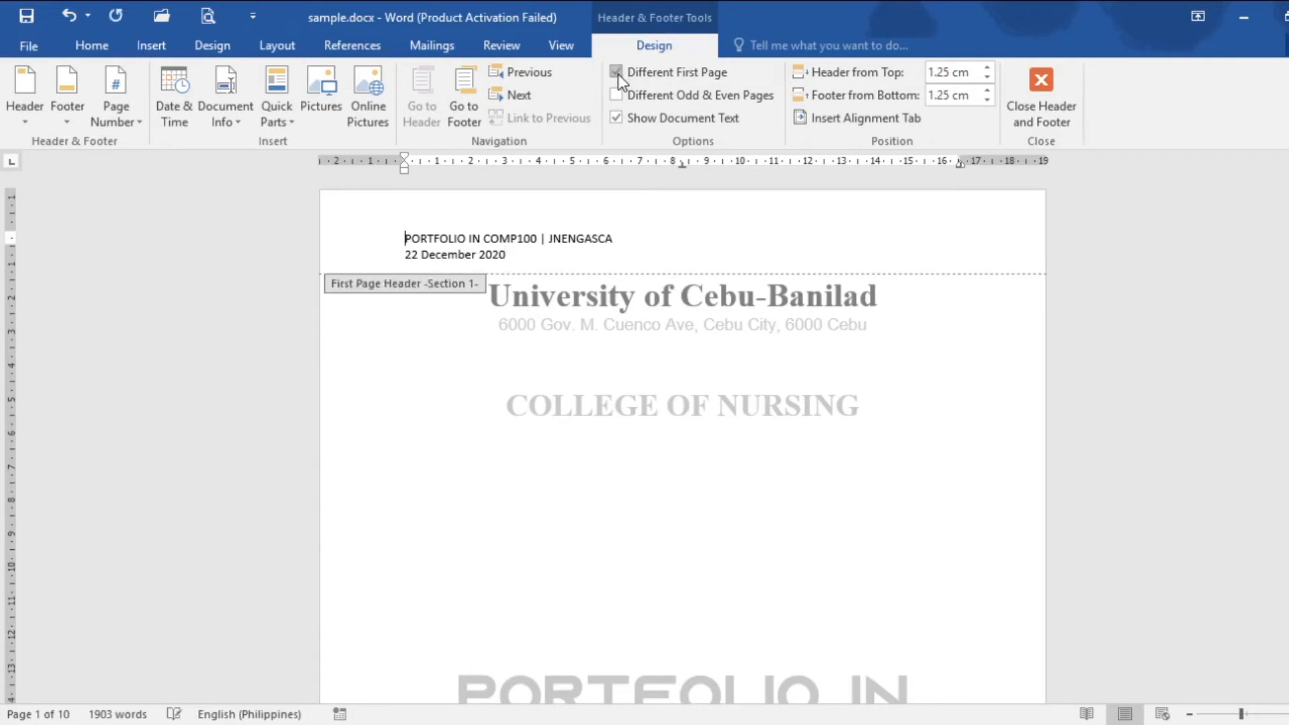
double_click(958, 324)
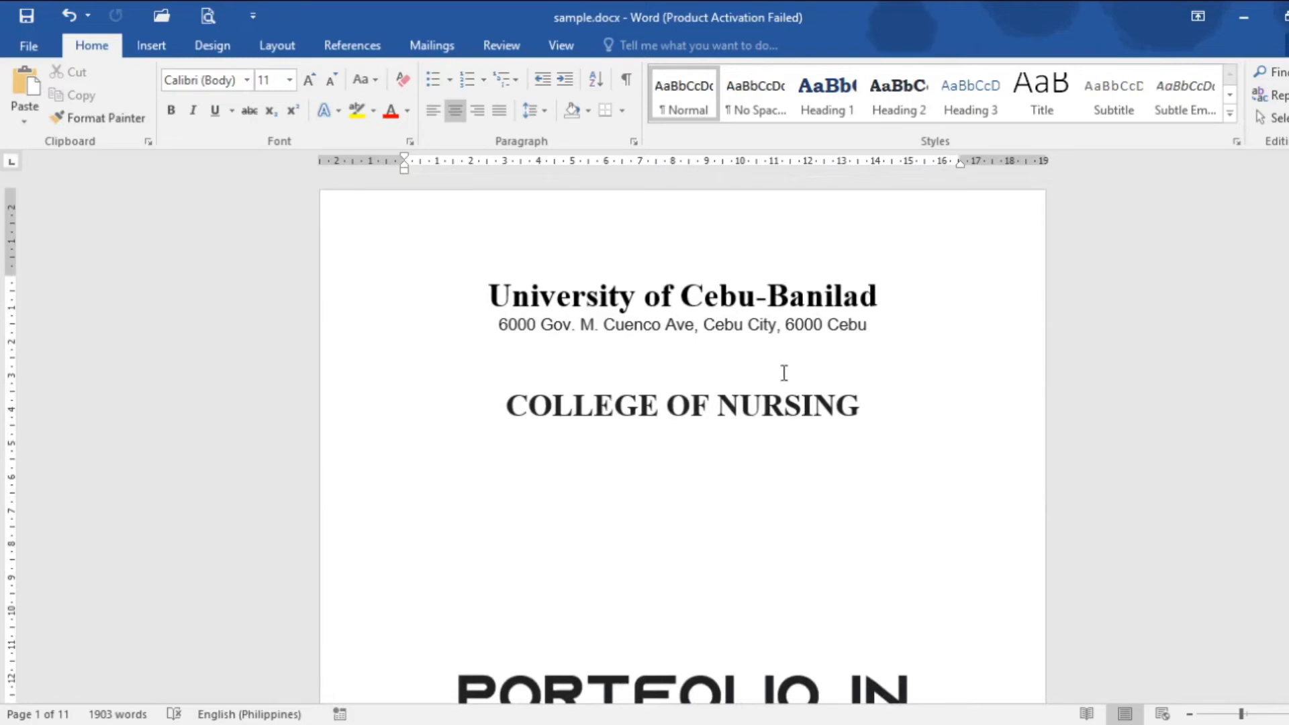
scroll(949, 469, down, 3)
scroll(825, 449, up, 2)
scroll(604, 359, up, 1)
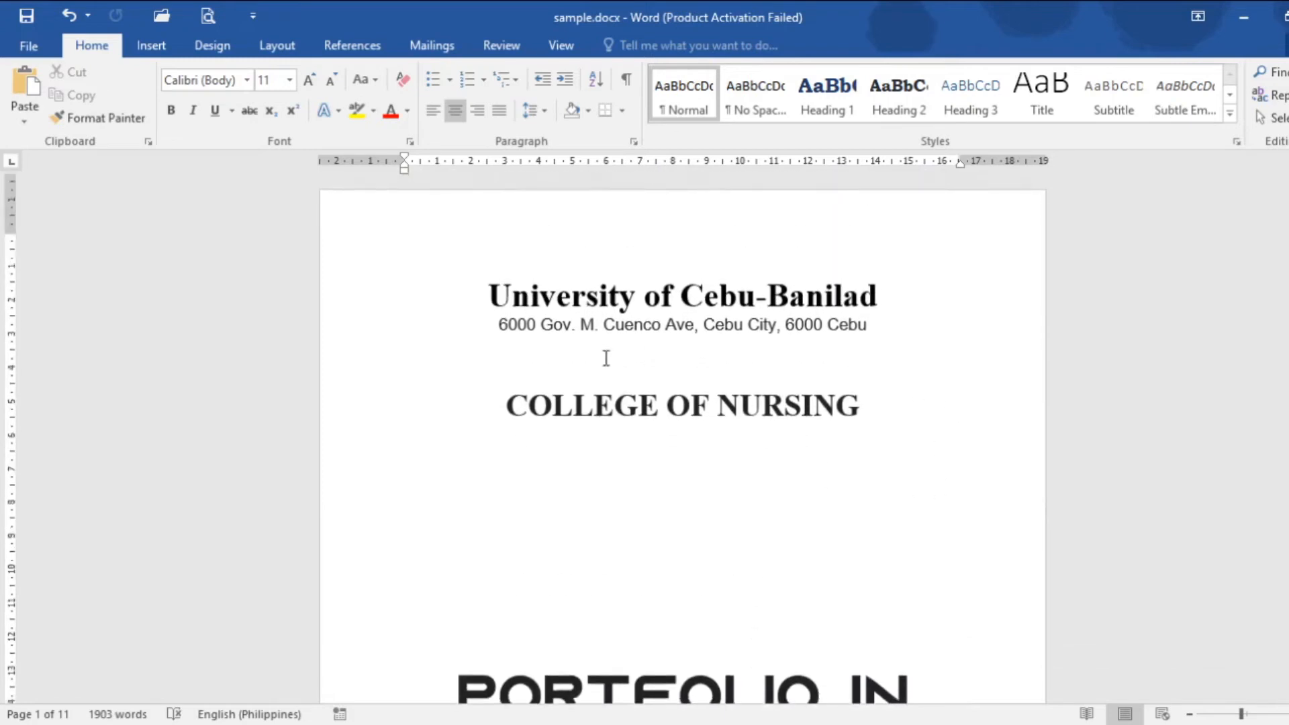
scroll(719, 500, down, 10)
scroll(724, 528, down, 3)
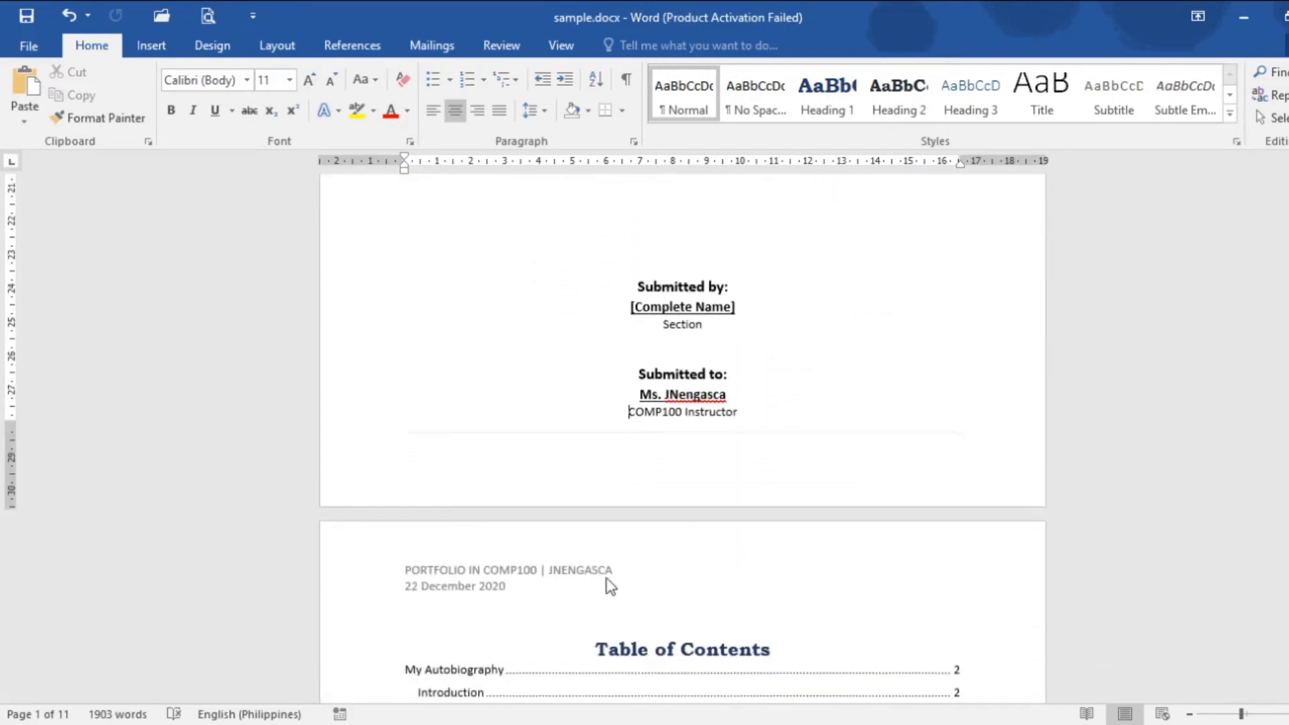
key(ctrl+Home)
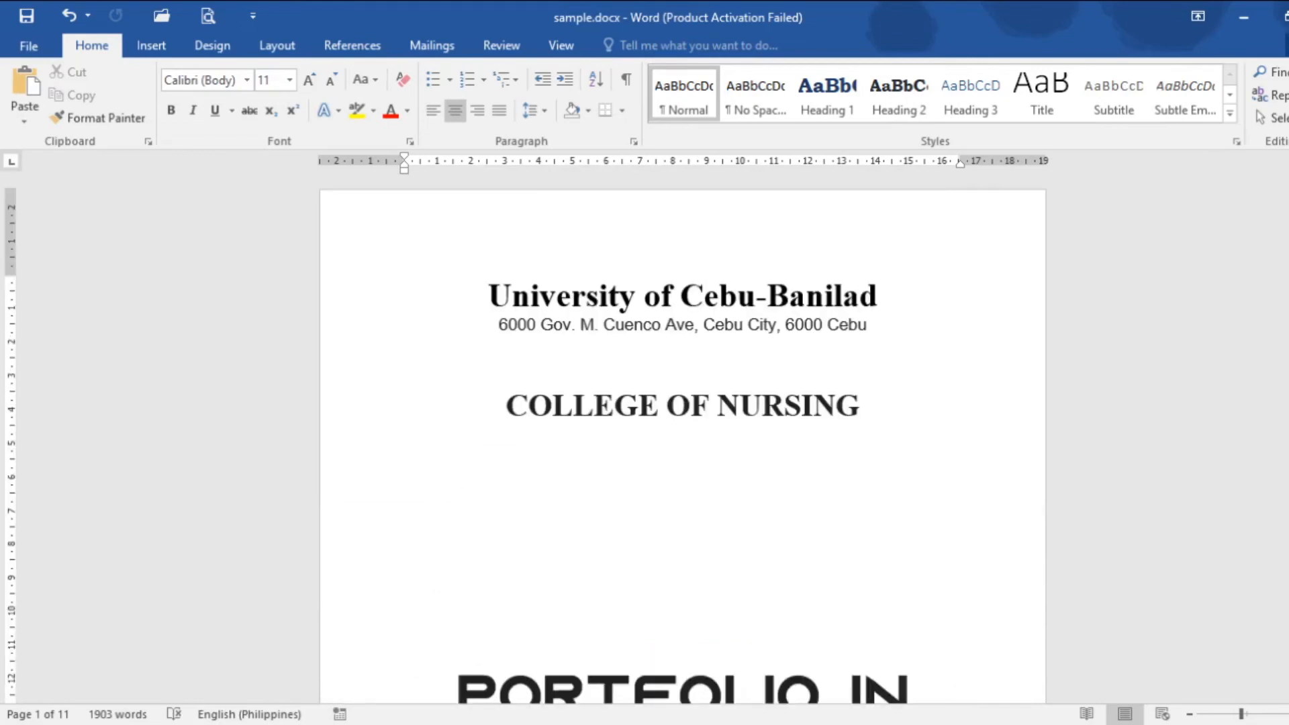
scroll(683, 438, down, 13)
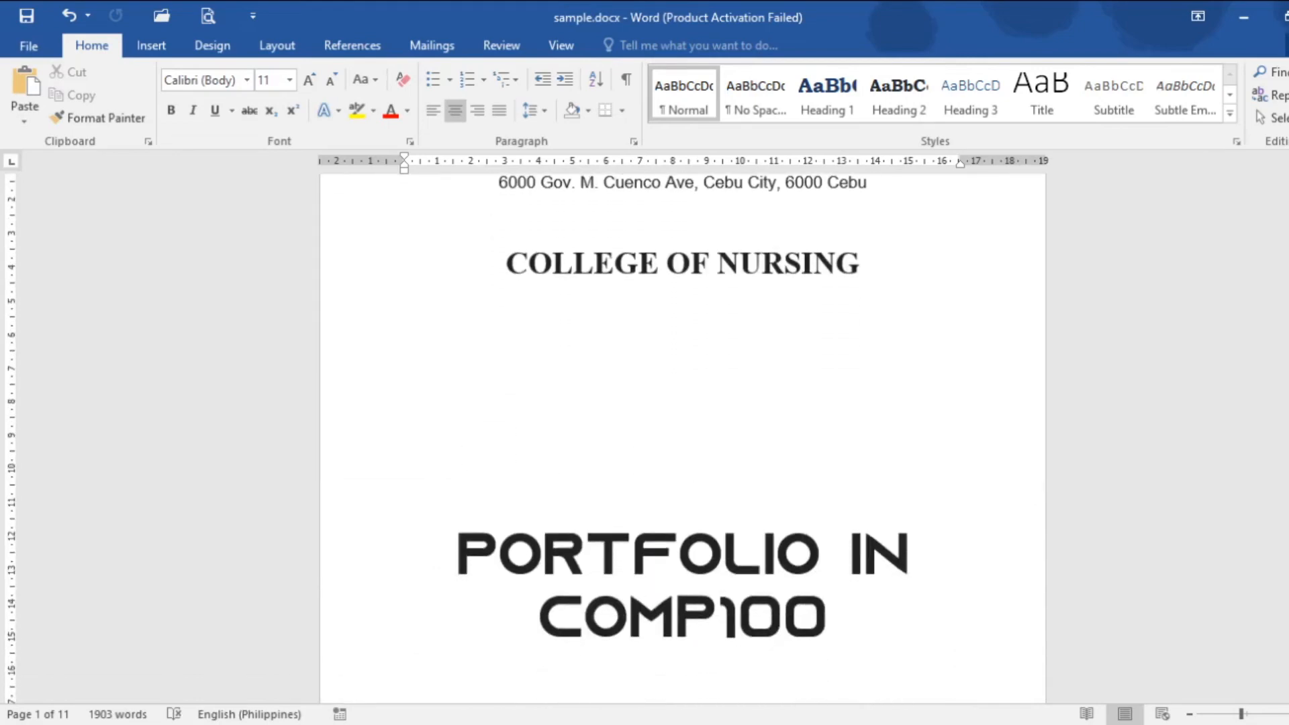
scroll(773, 196, down, 7)
click(596, 238)
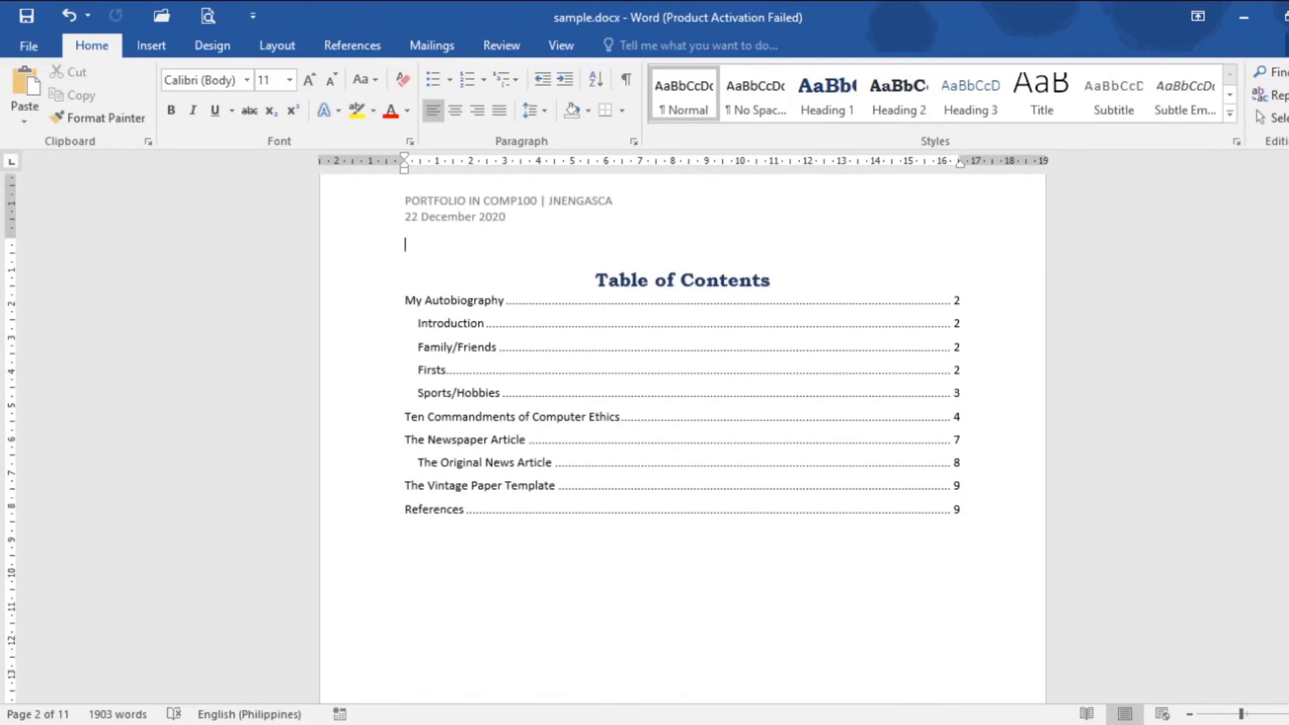
scroll(682, 437, down, 9)
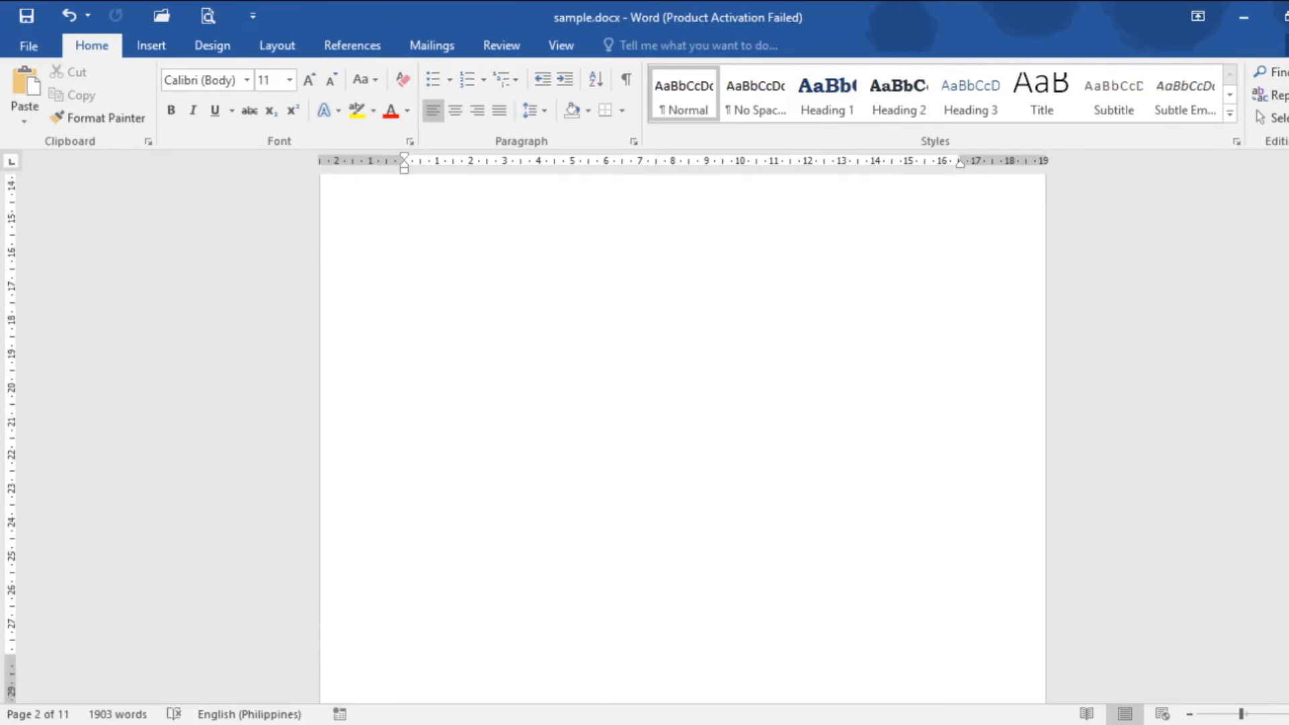
scroll(682, 437, down, 2)
click(452, 590)
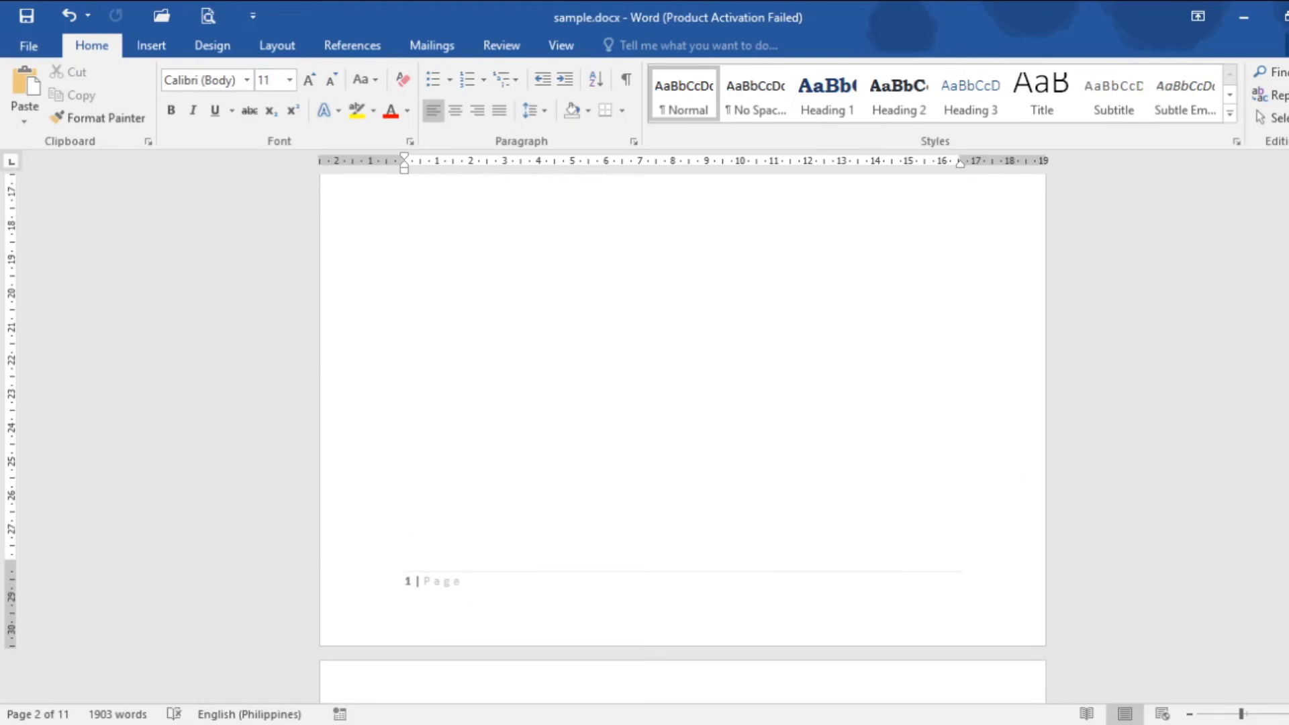
Step: In page 2's footer, set the page number format to start at 0
double_click(445, 591)
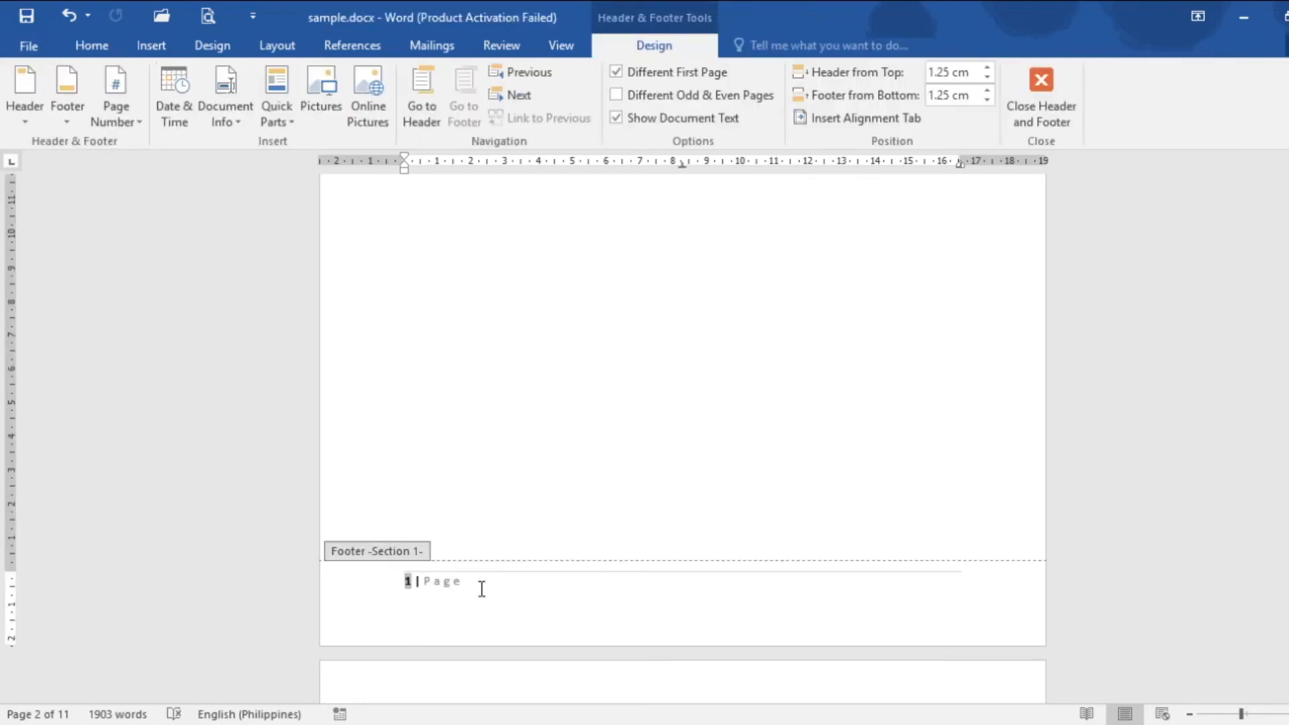
click(116, 123)
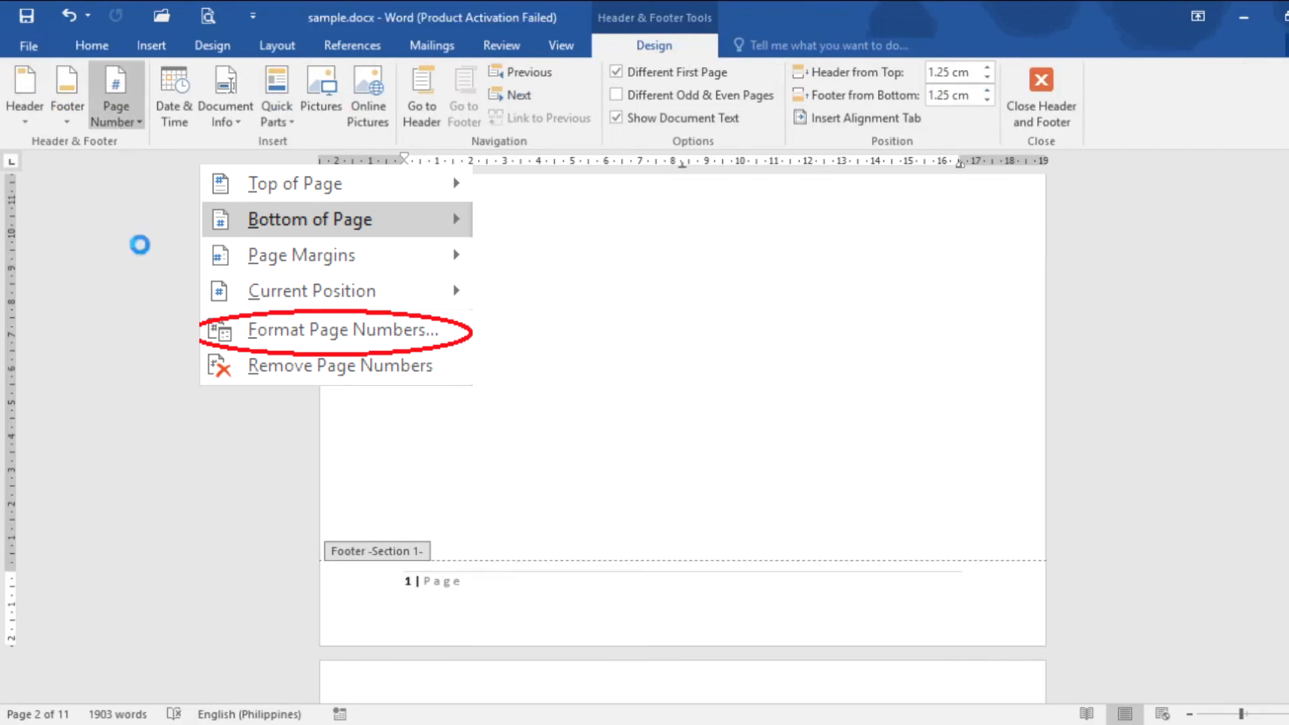
click(460, 330)
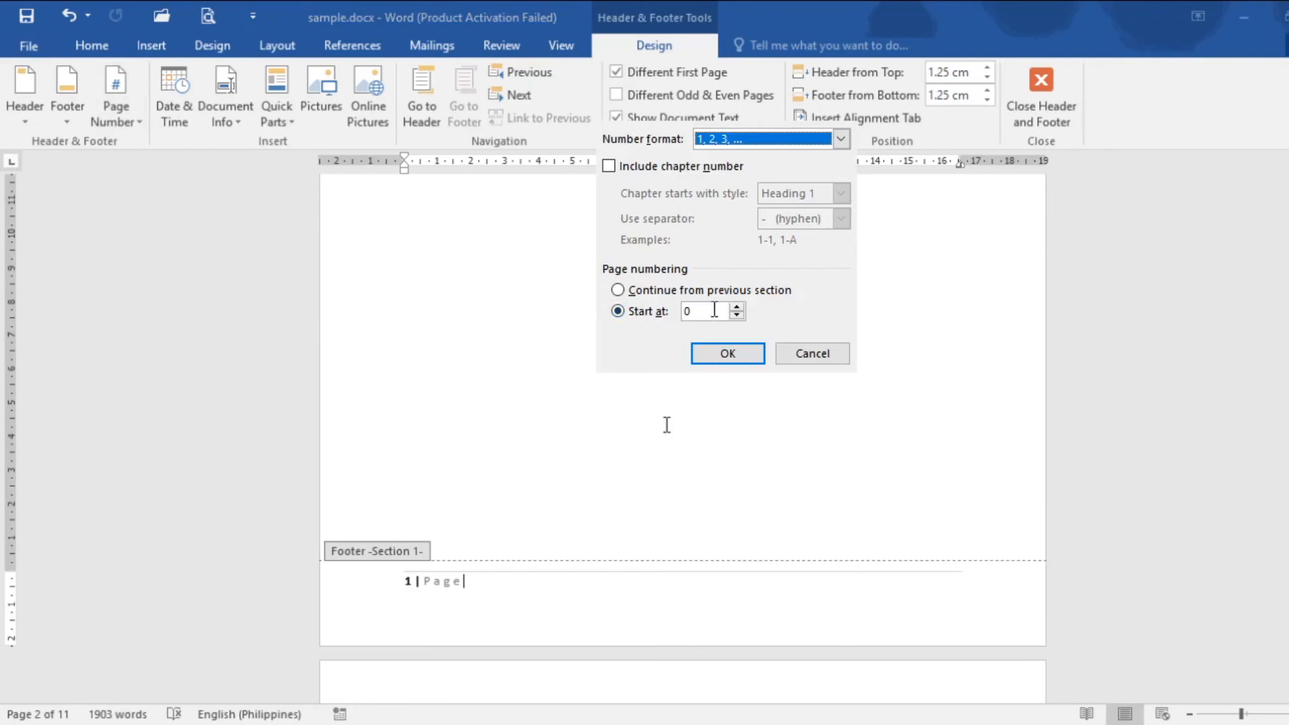
drag(713, 310, 673, 309)
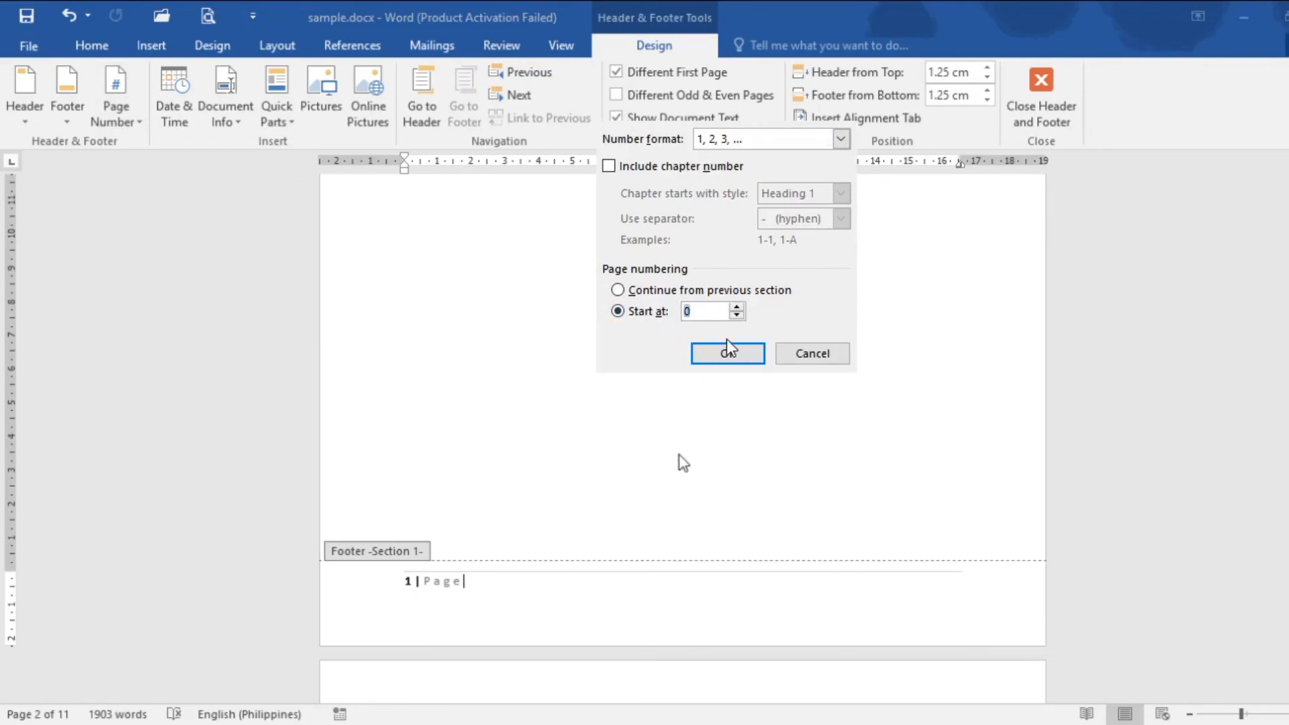
text(1)
drag(704, 312, 648, 318)
text(0)
Step: Apply the start-at-0 numbering, close header and footer editing, and check the pages
click(728, 353)
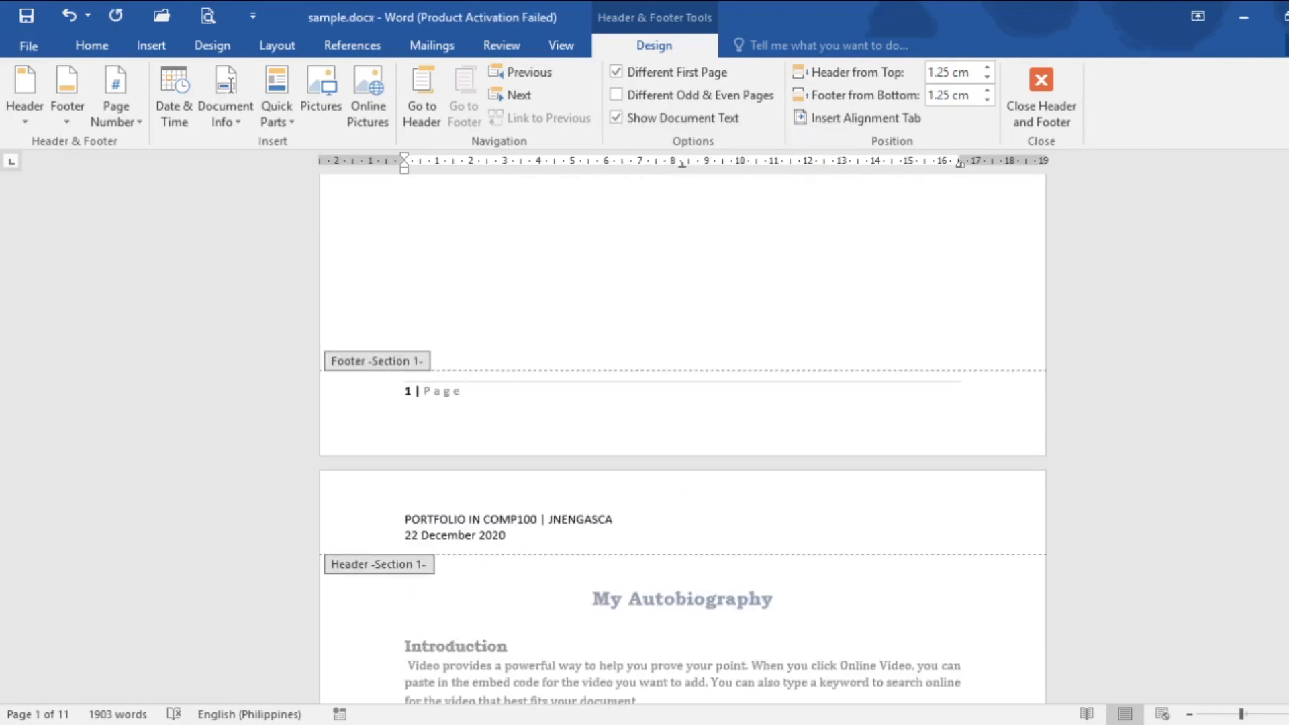
click(1060, 104)
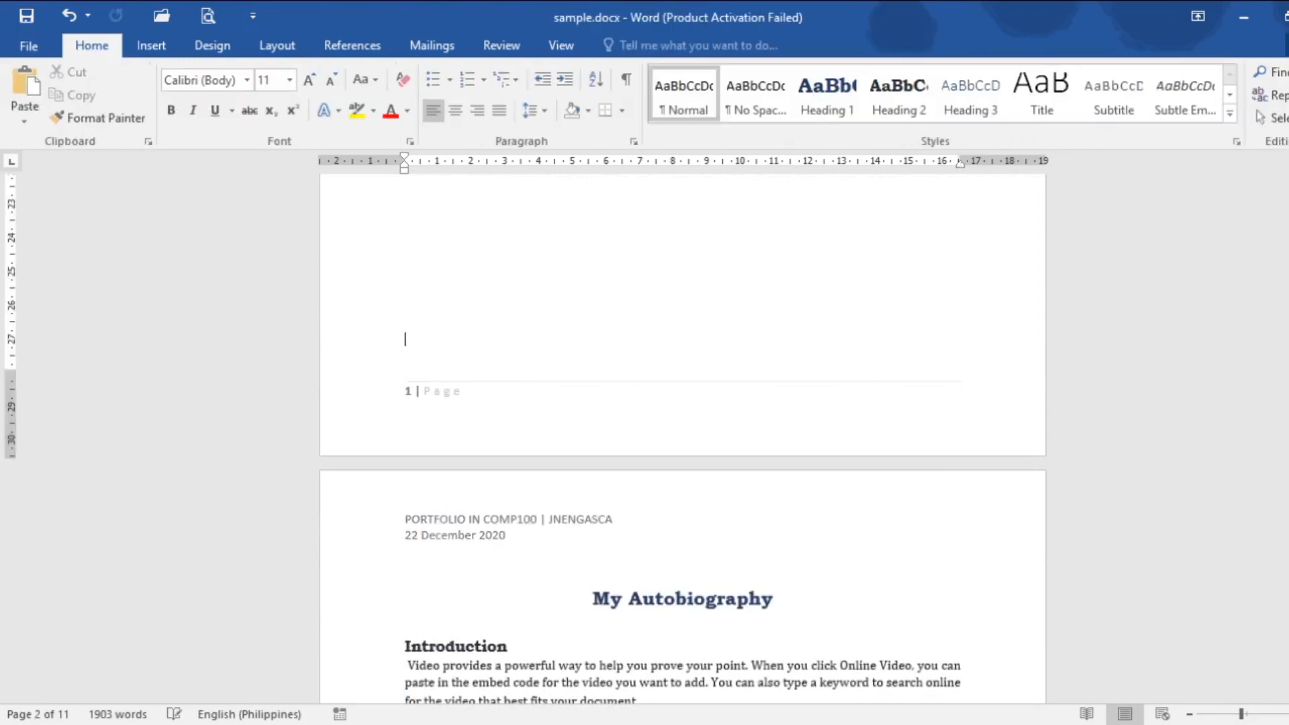
scroll(683, 439, up, 20)
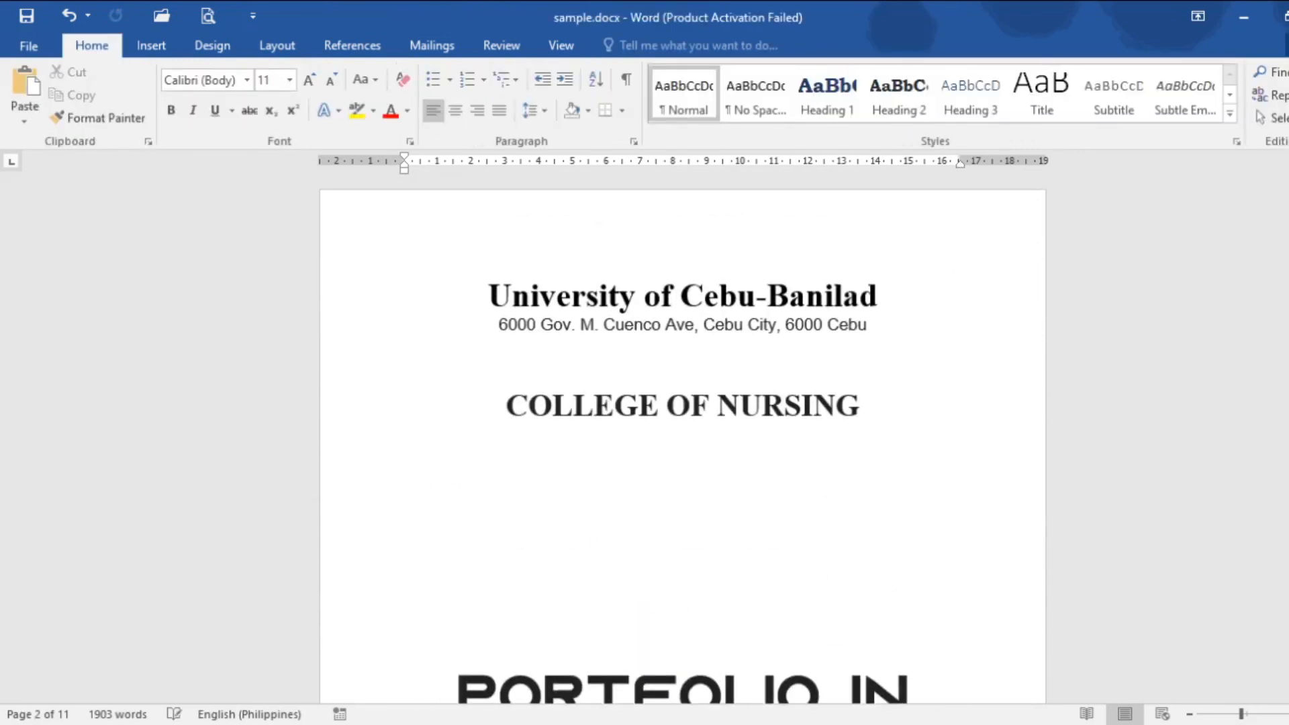
scroll(682, 438, down, 20)
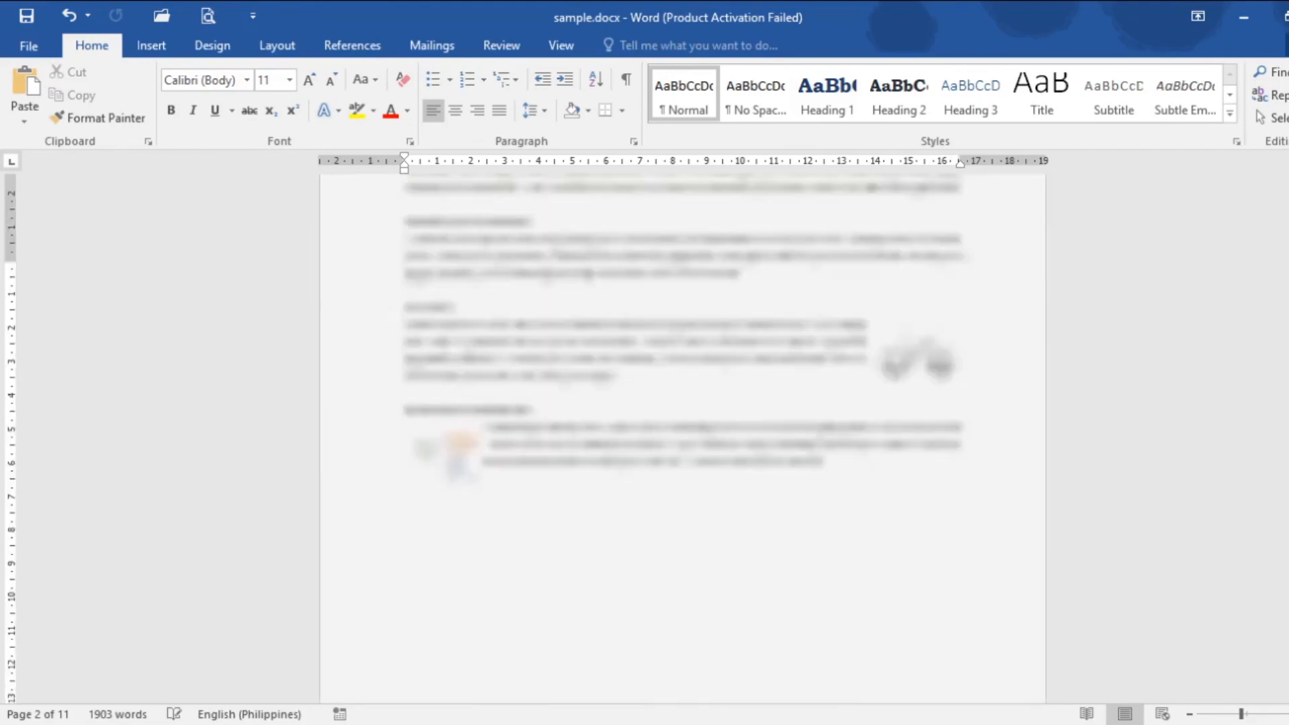